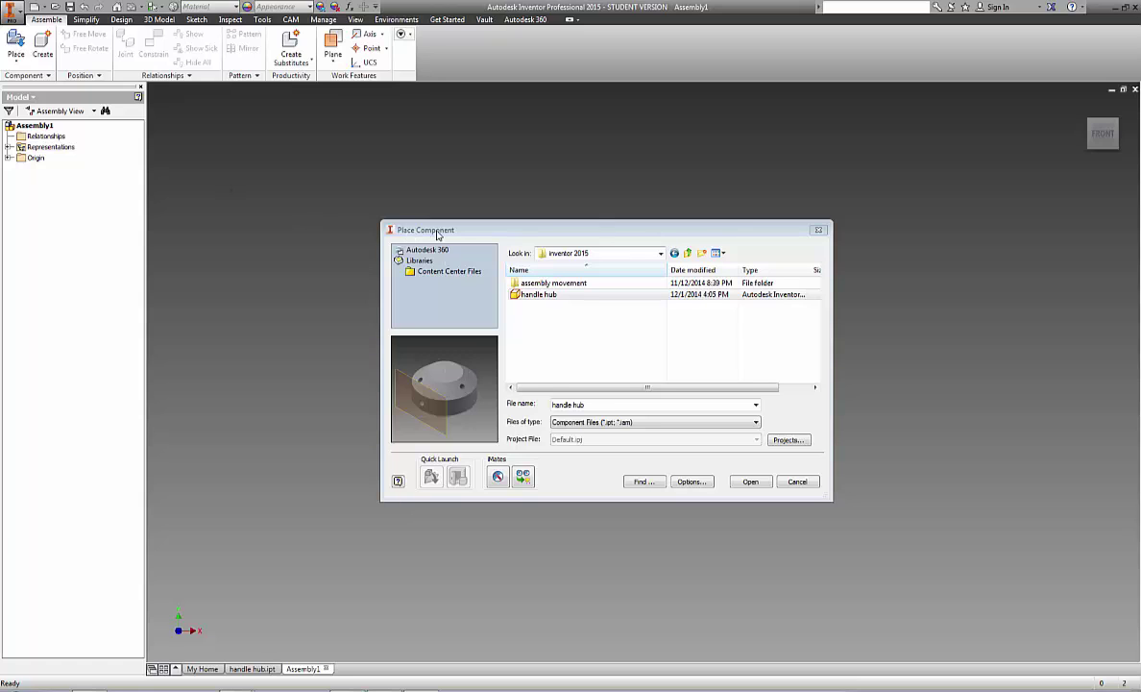
Place a single handle hub:1 in Assembly1 and end the Place command
left_click(751, 482)
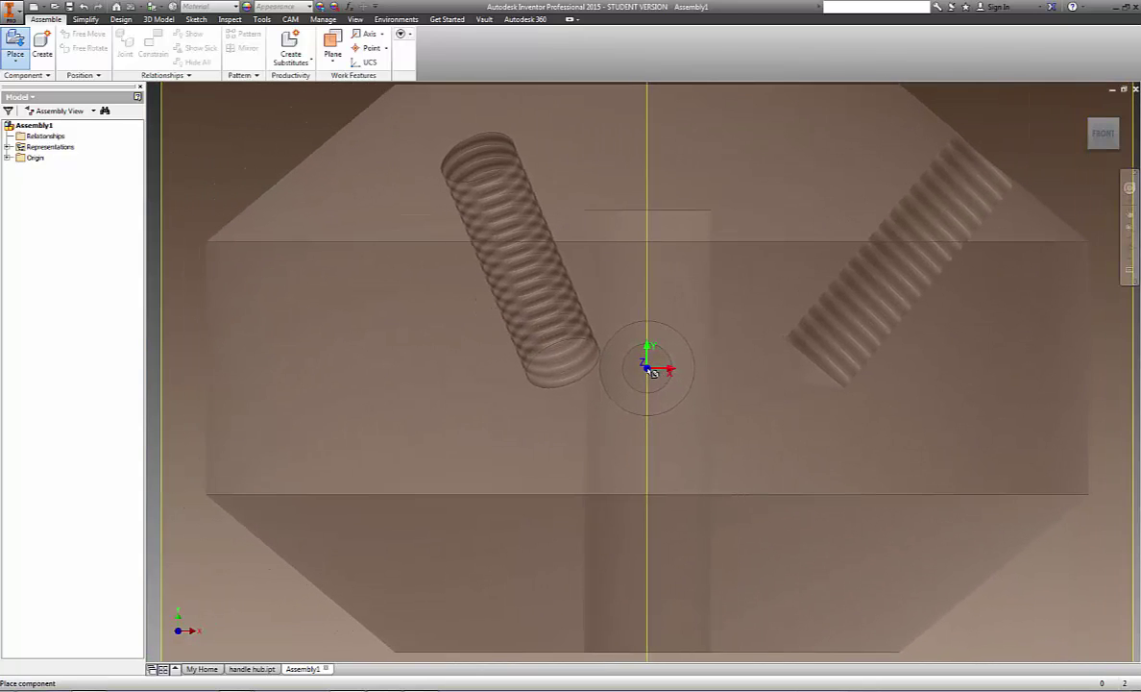
scroll(648, 371, "down", 5)
scroll(635, 370, "up", 2)
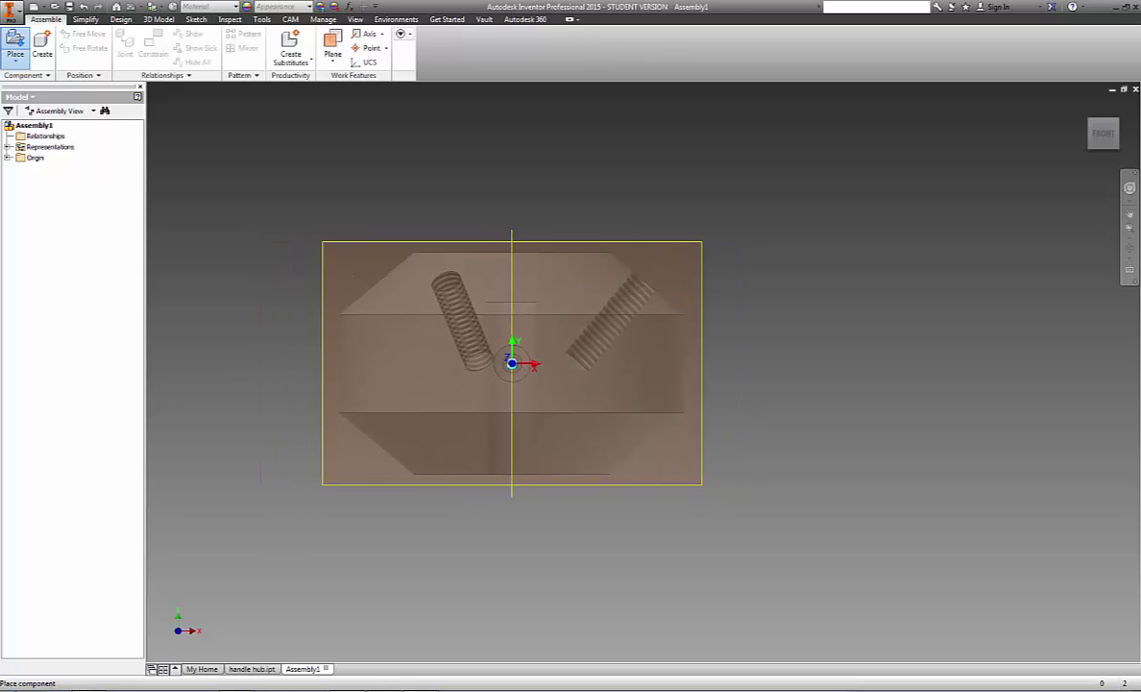
left_click(512, 363)
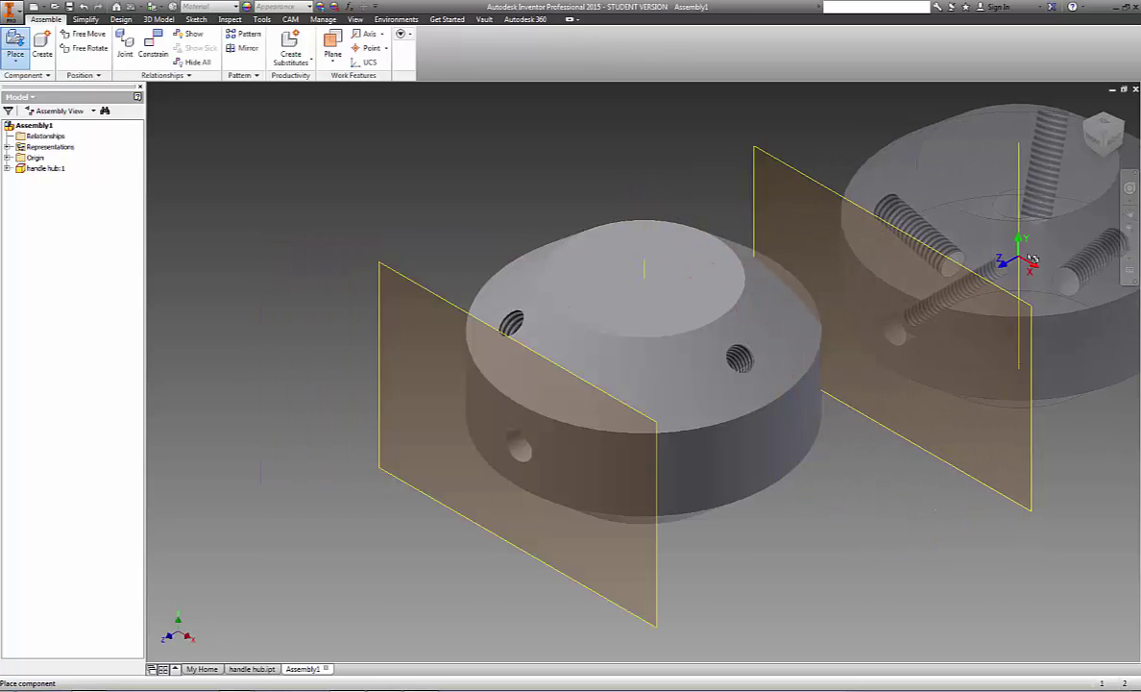
scroll(1009, 259, "down", 3)
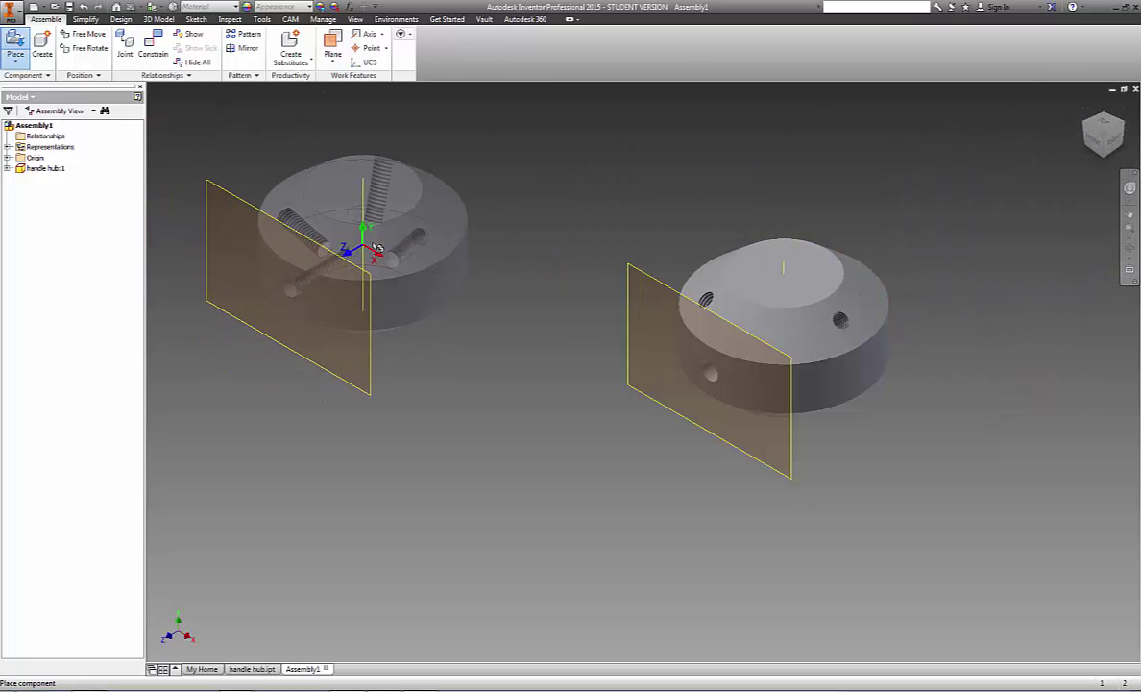
right_click(386, 245)
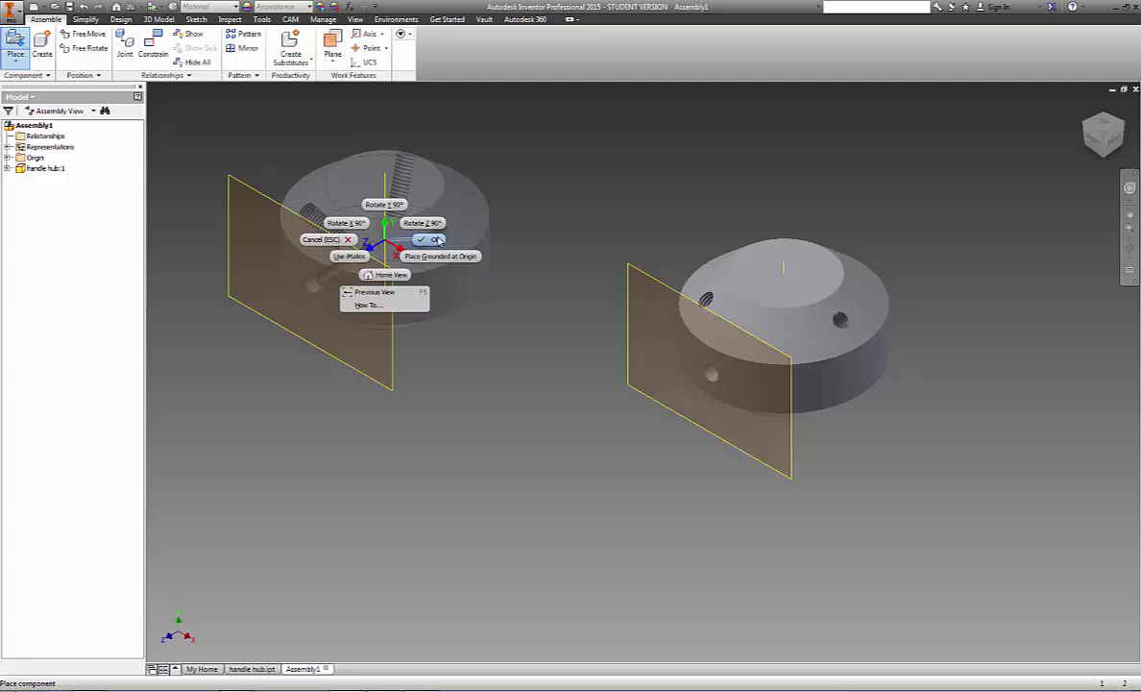
left_click(433, 241)
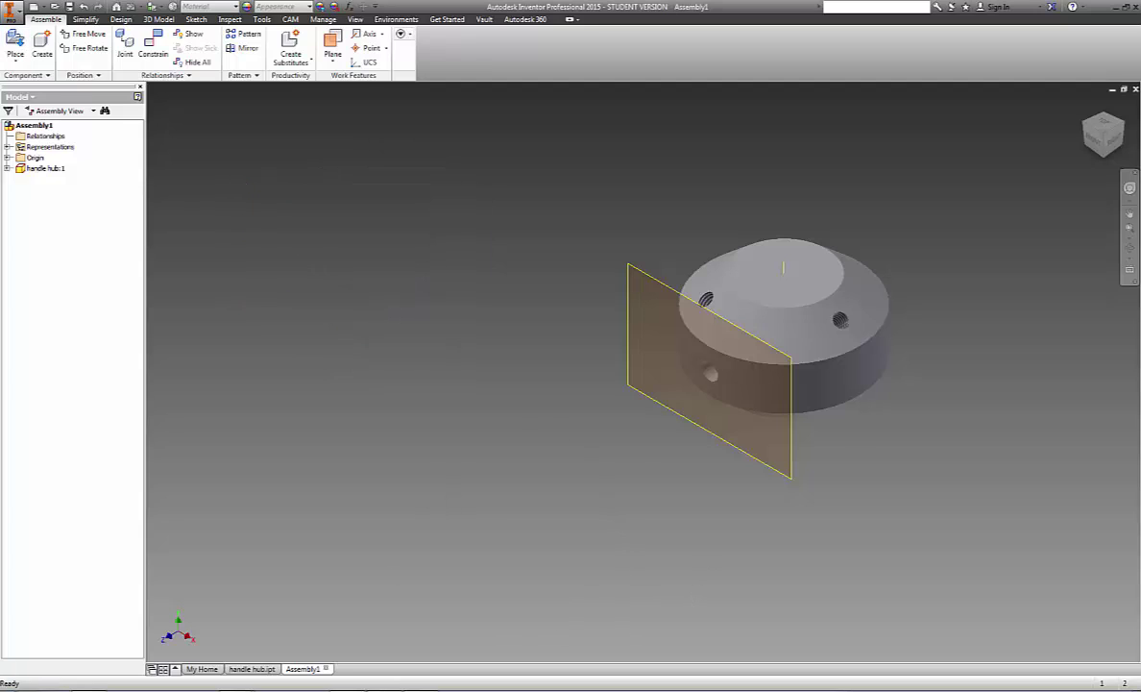
Expand handle hub:1 in the browser and turn off Work Plane3's visibility
left_click(8, 168)
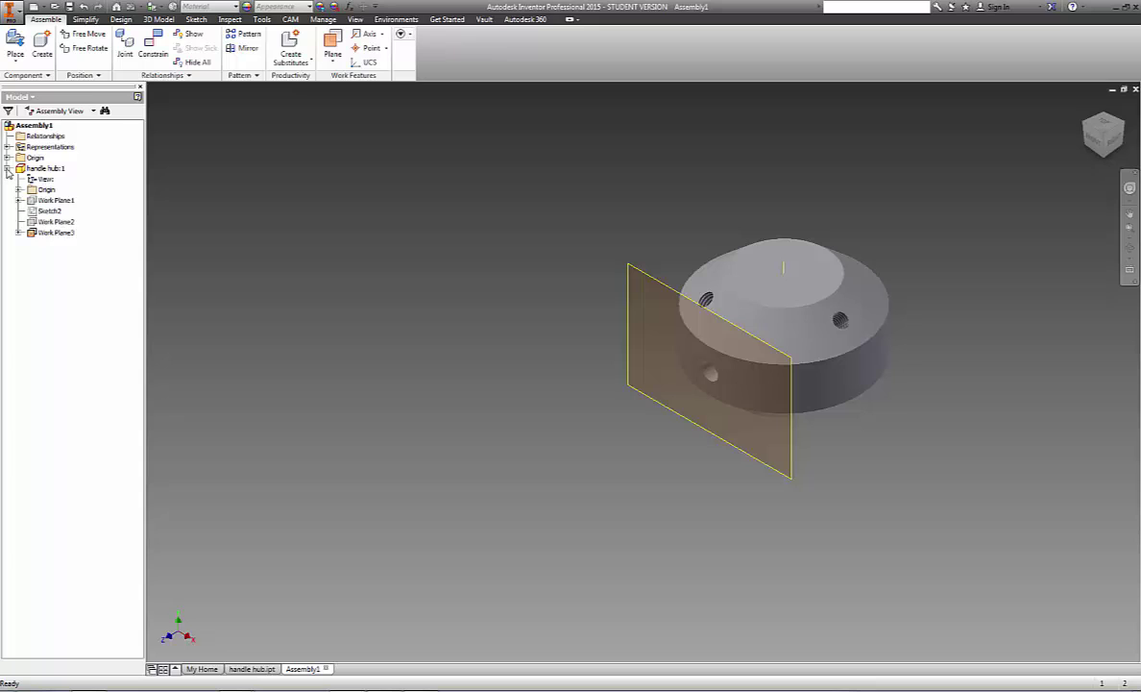
right_click(44, 232)
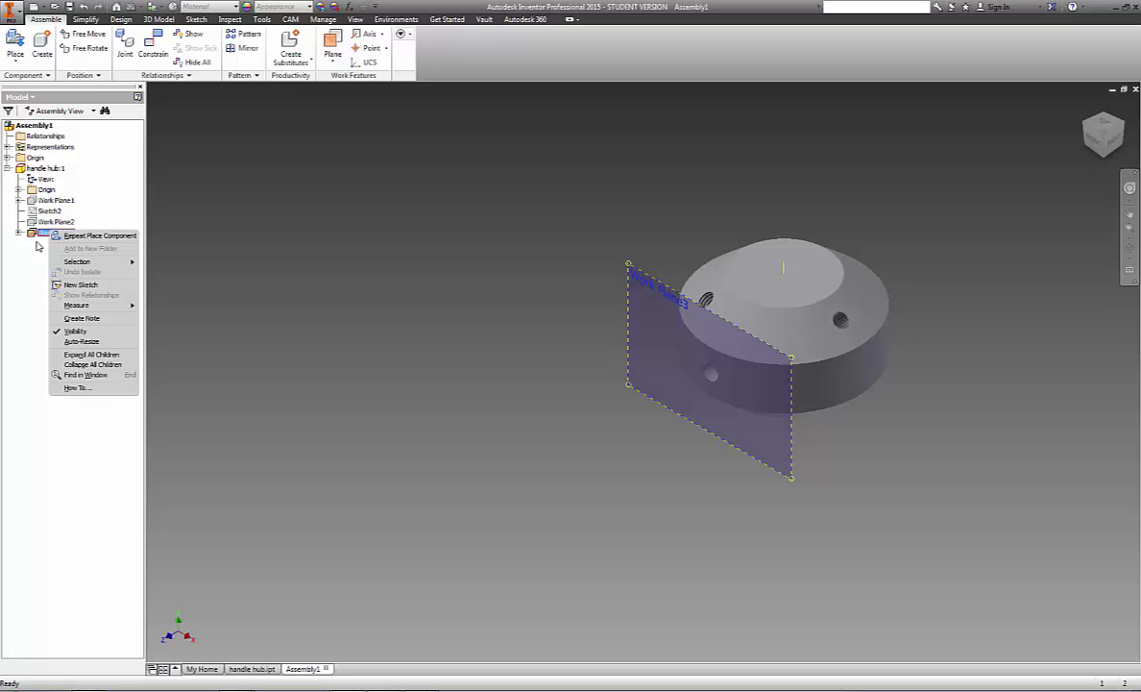
left_click(57, 332)
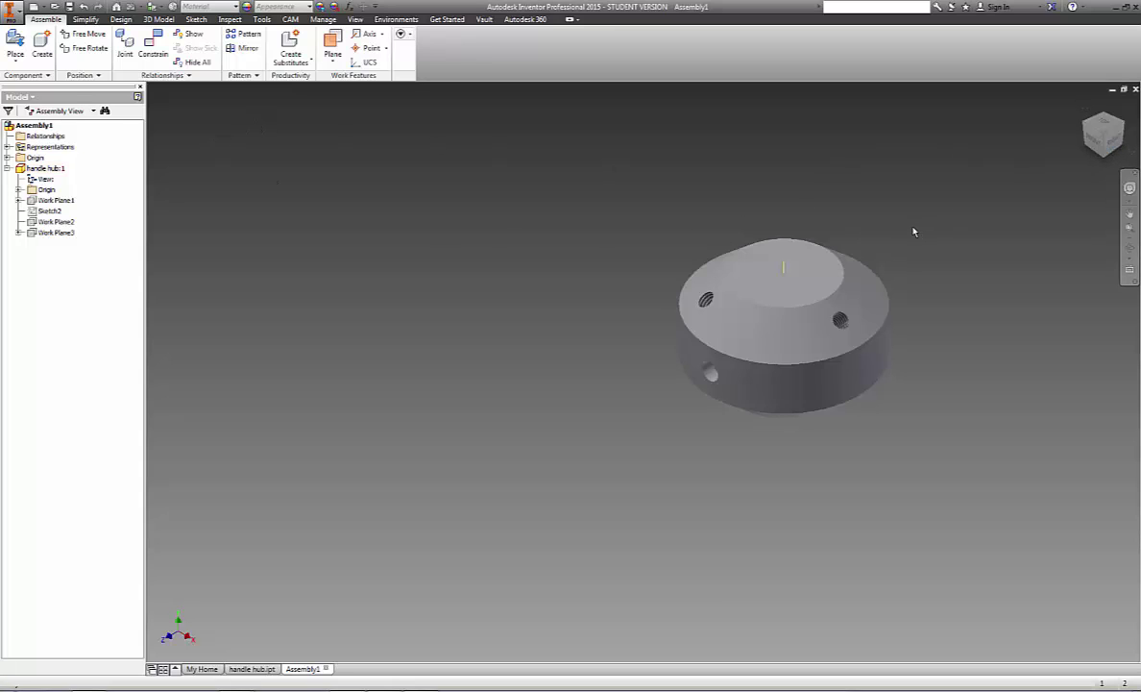
scroll(908, 233, "up", 3)
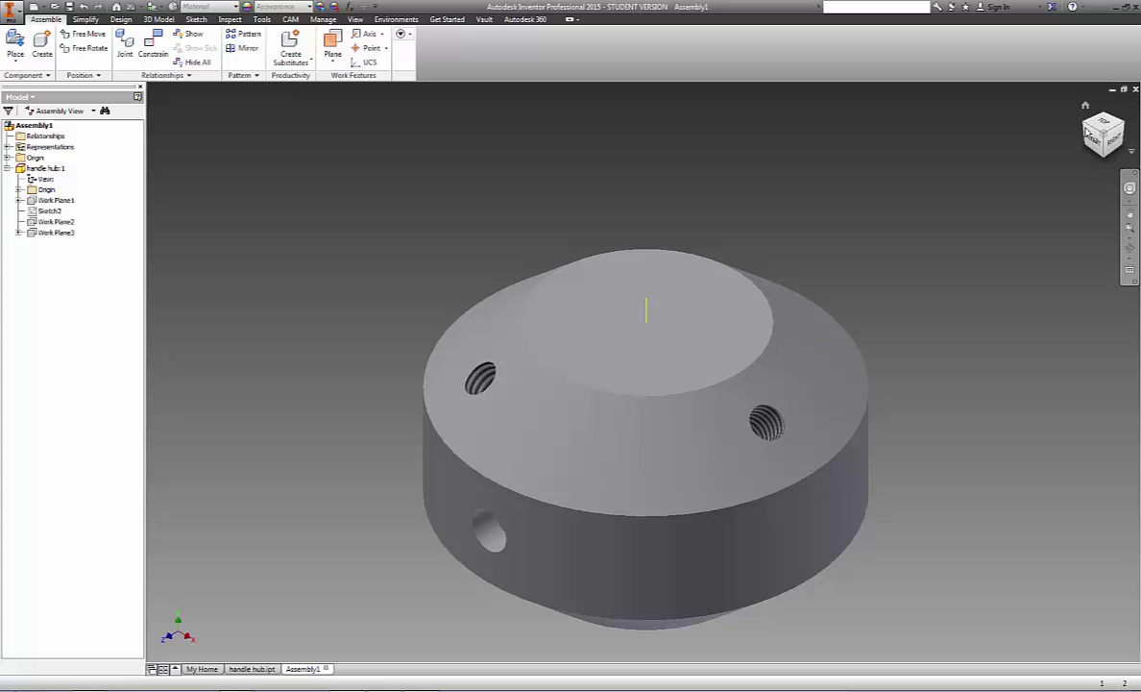
Orbit the view around the hub toward its threaded top hole
left_click_drag(1110, 129, 1042, 178)
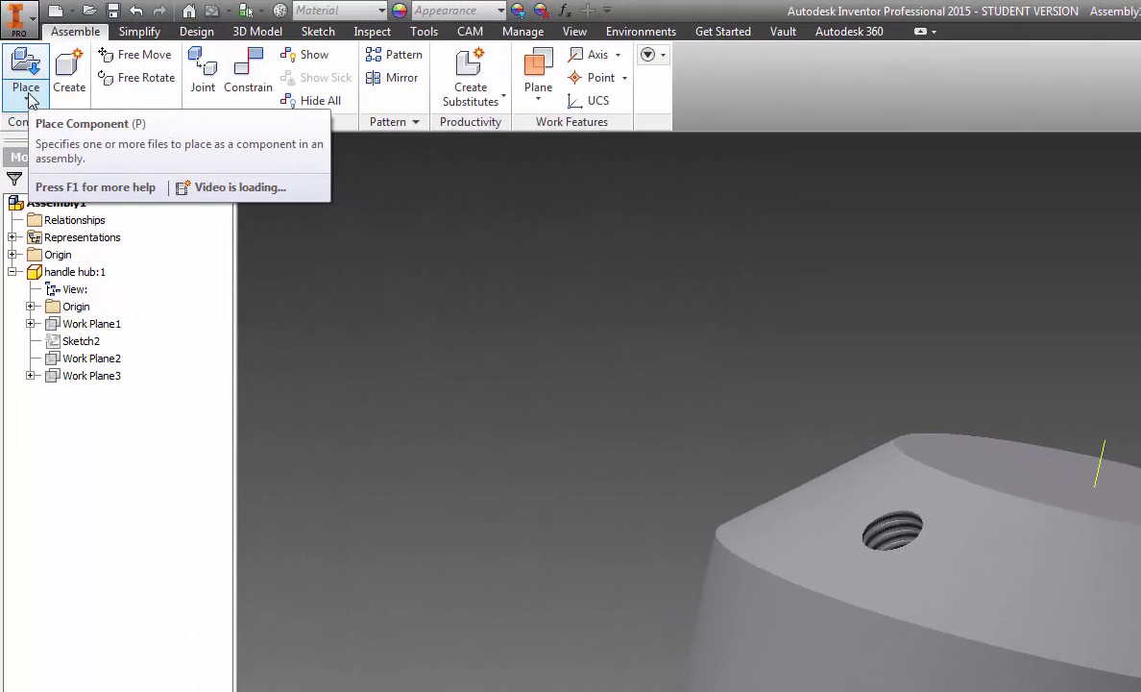
Choose Place from Content Center from the Place dropdown
left_click(27, 99)
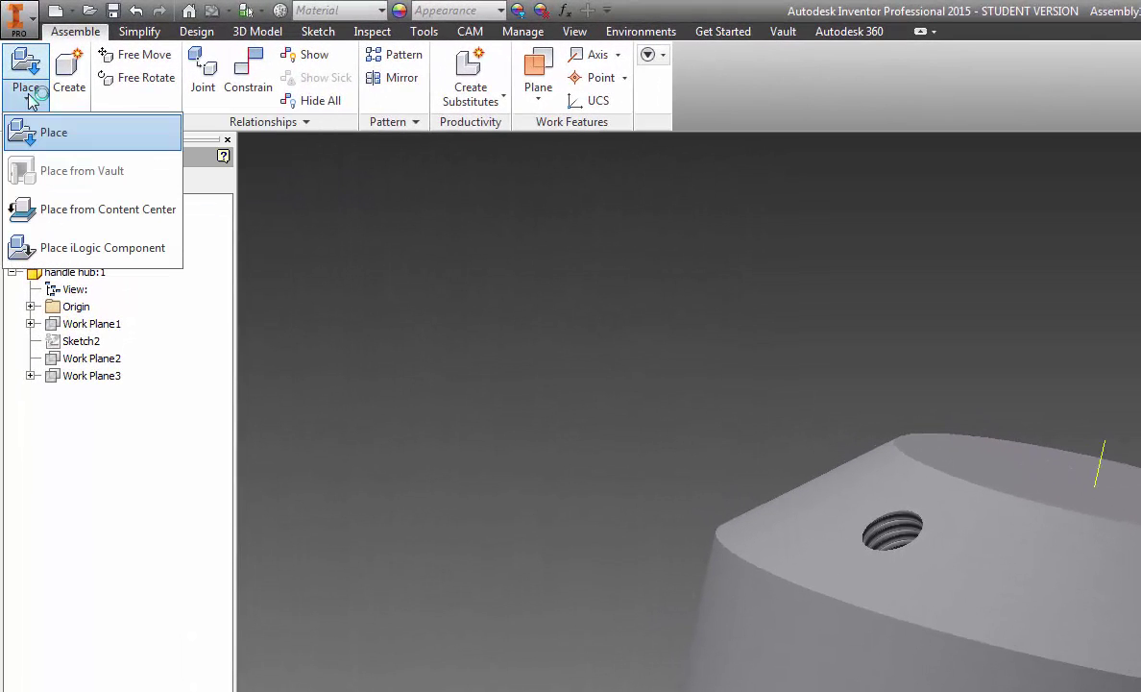
left_click(100, 214)
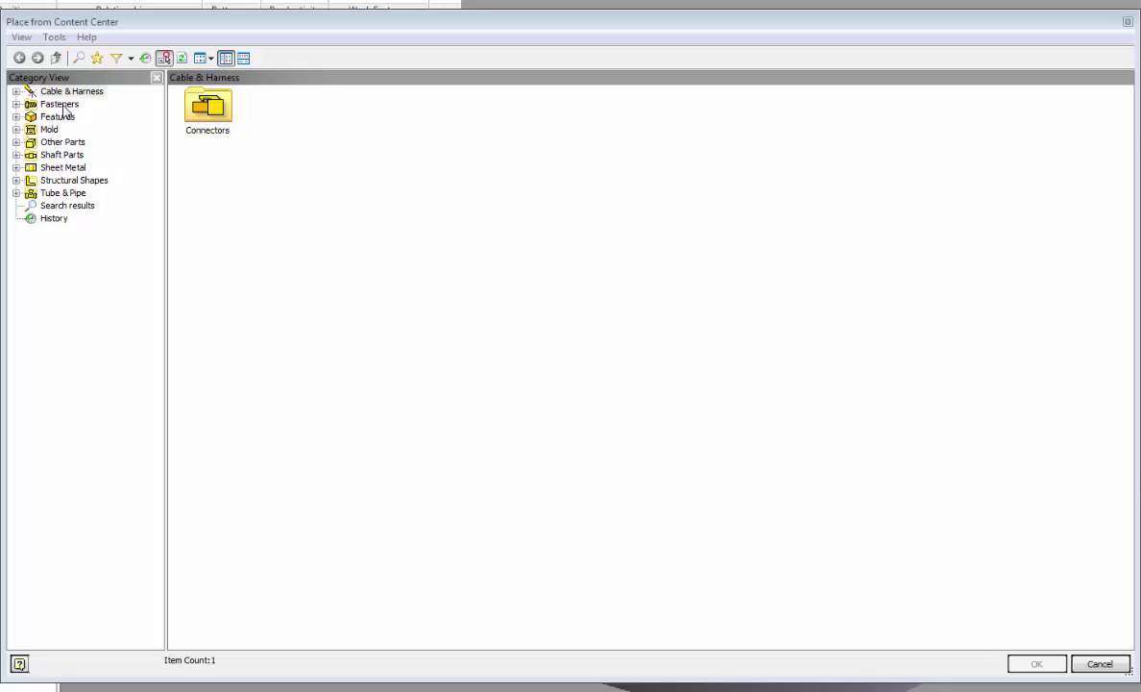
left_click(16, 91)
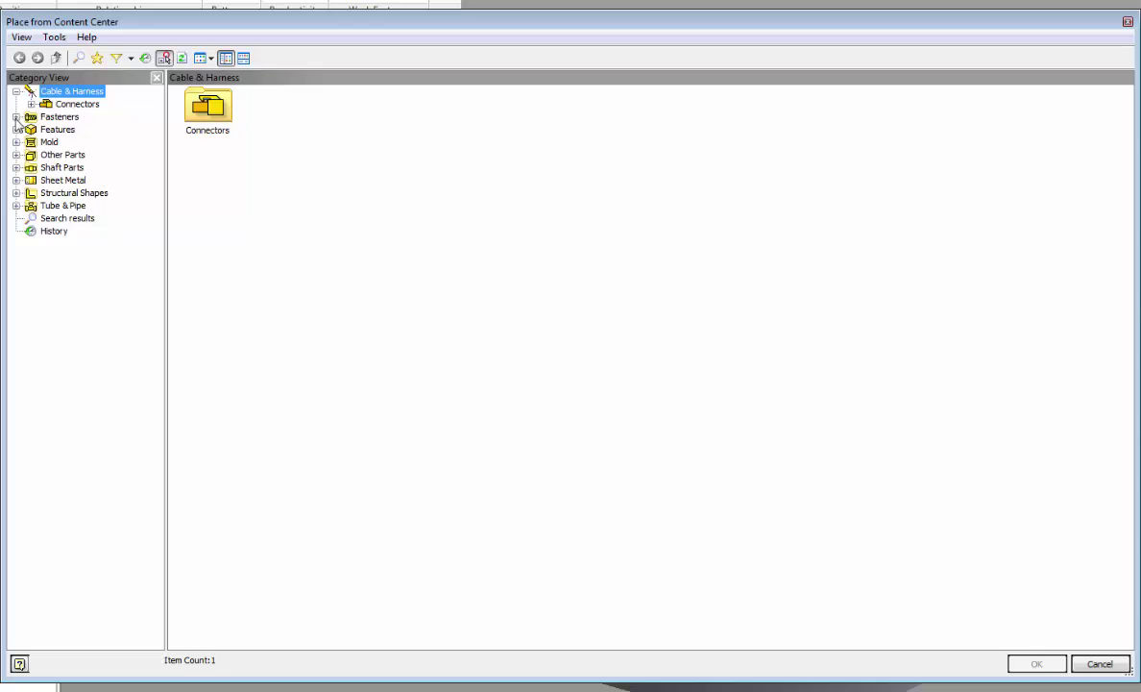
left_click(16, 117)
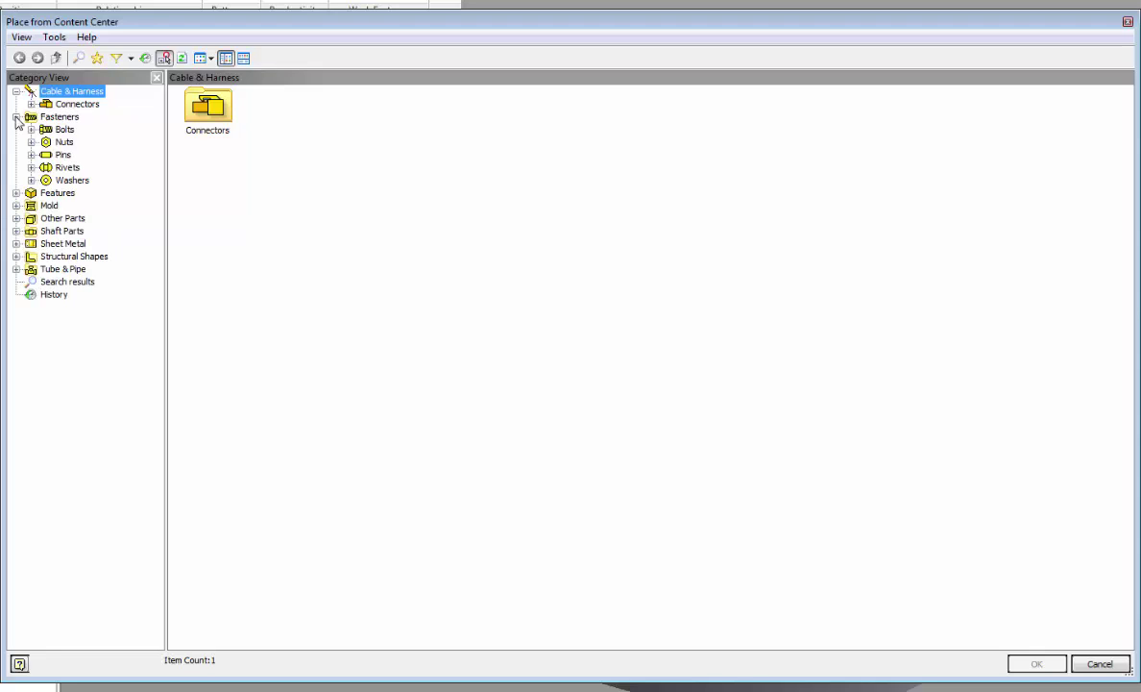
left_click(15, 206)
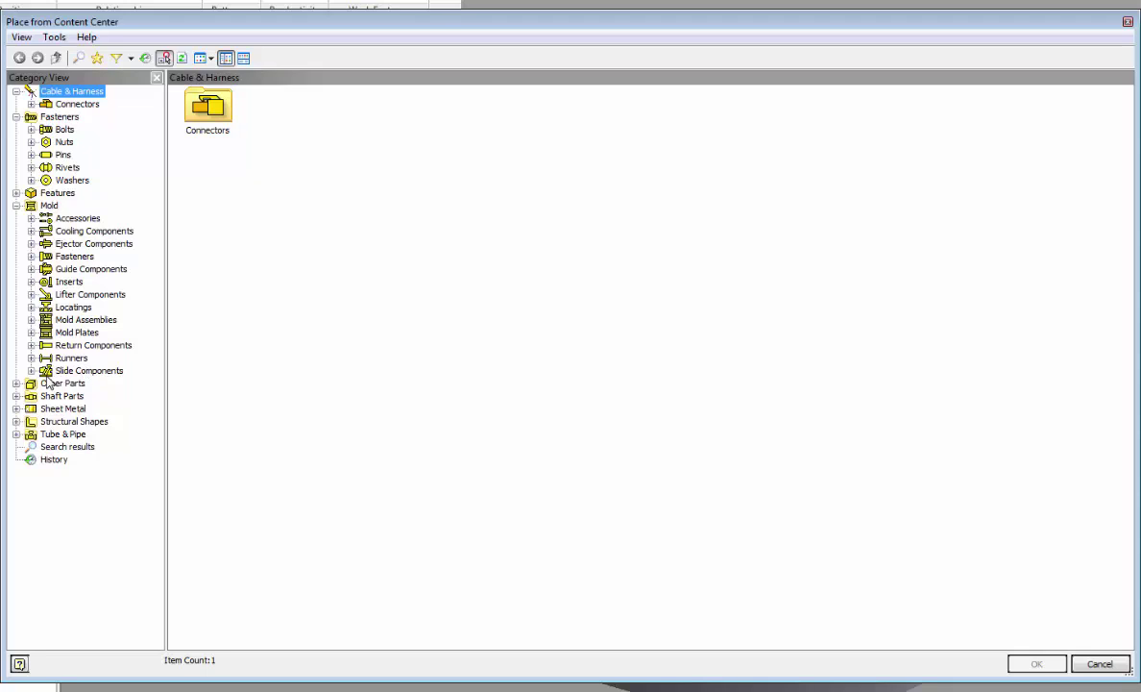
left_click(17, 205)
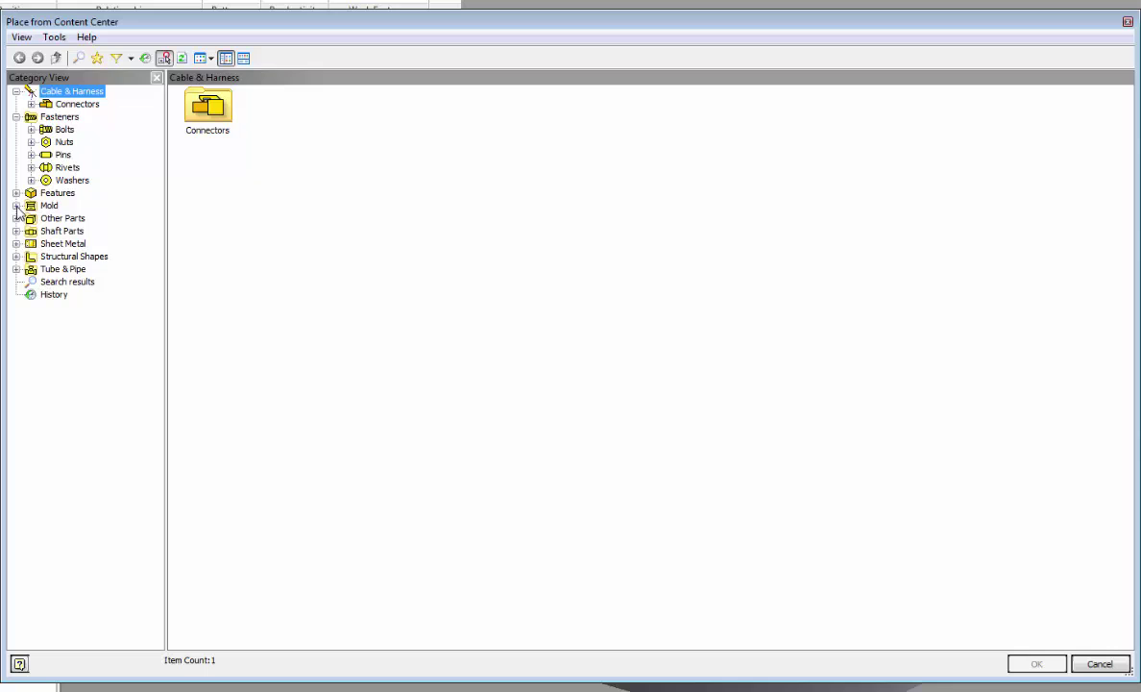
left_click(16, 218)
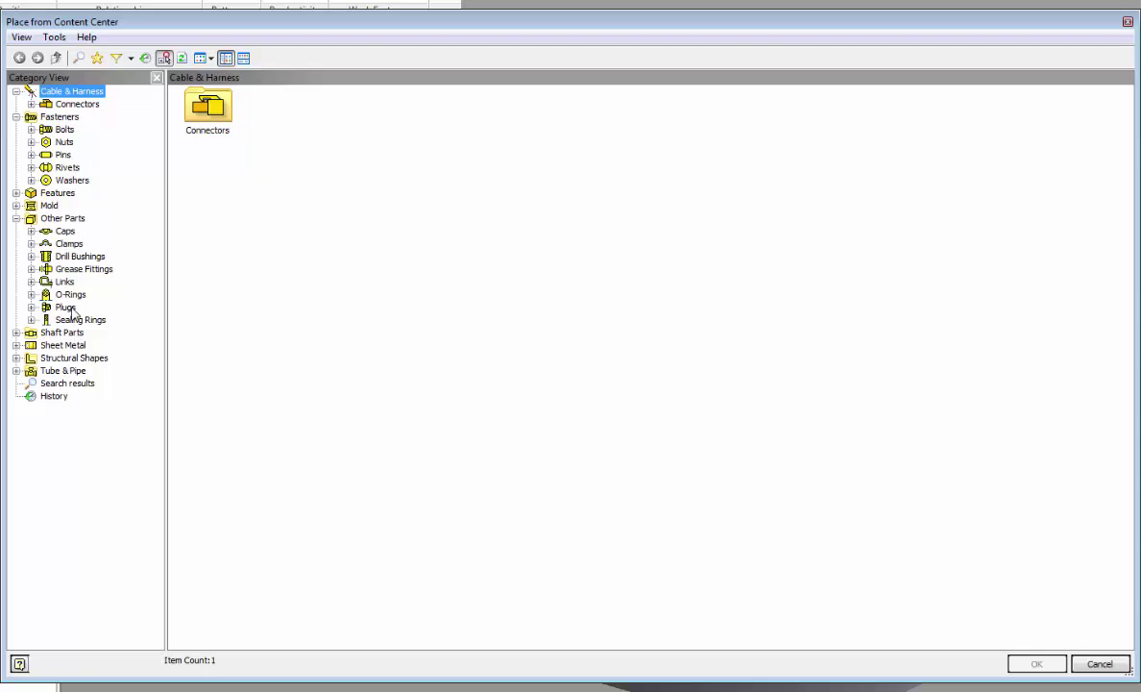
left_click(16, 218)
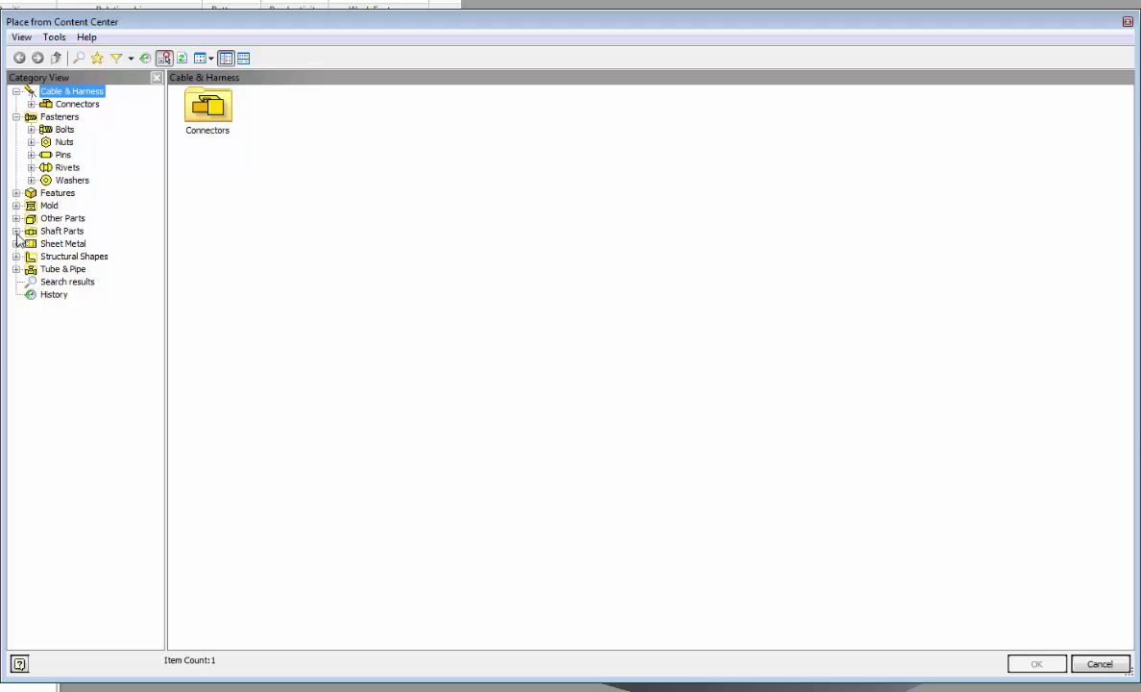
left_click(16, 230)
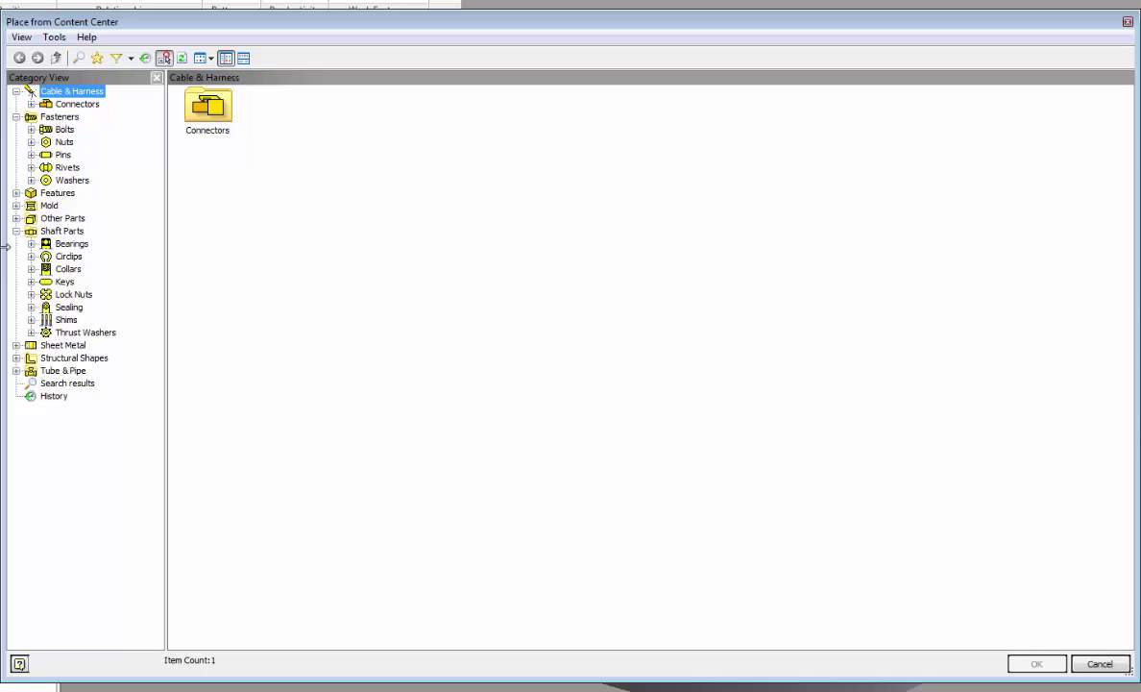
left_click(16, 231)
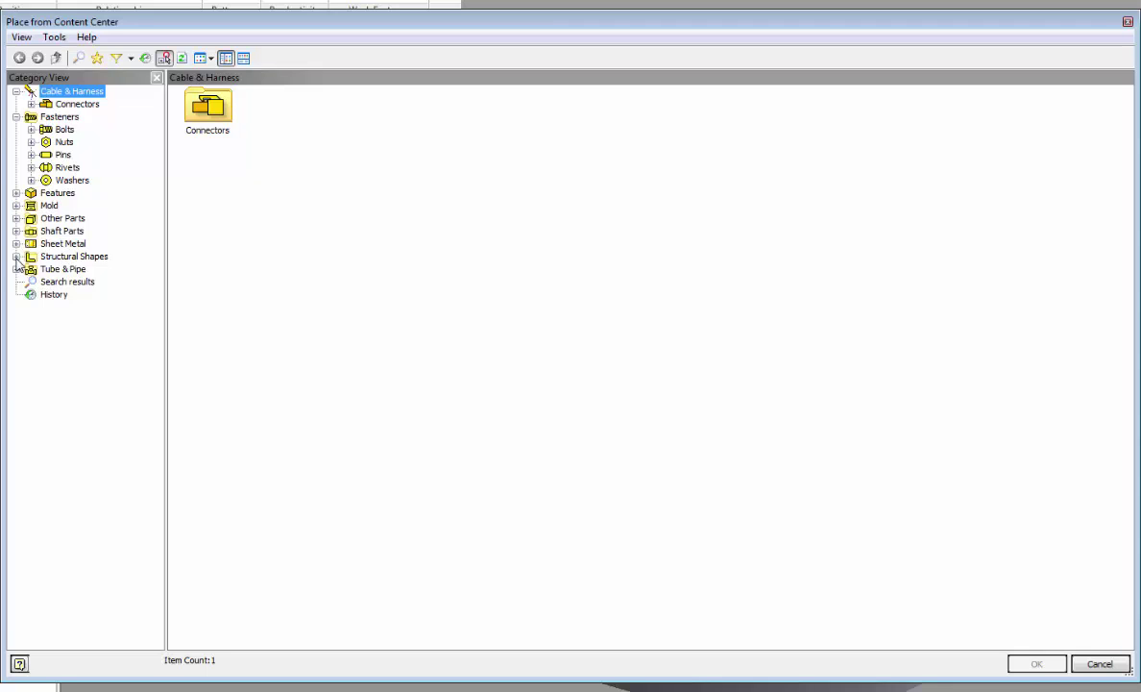
left_click(16, 257)
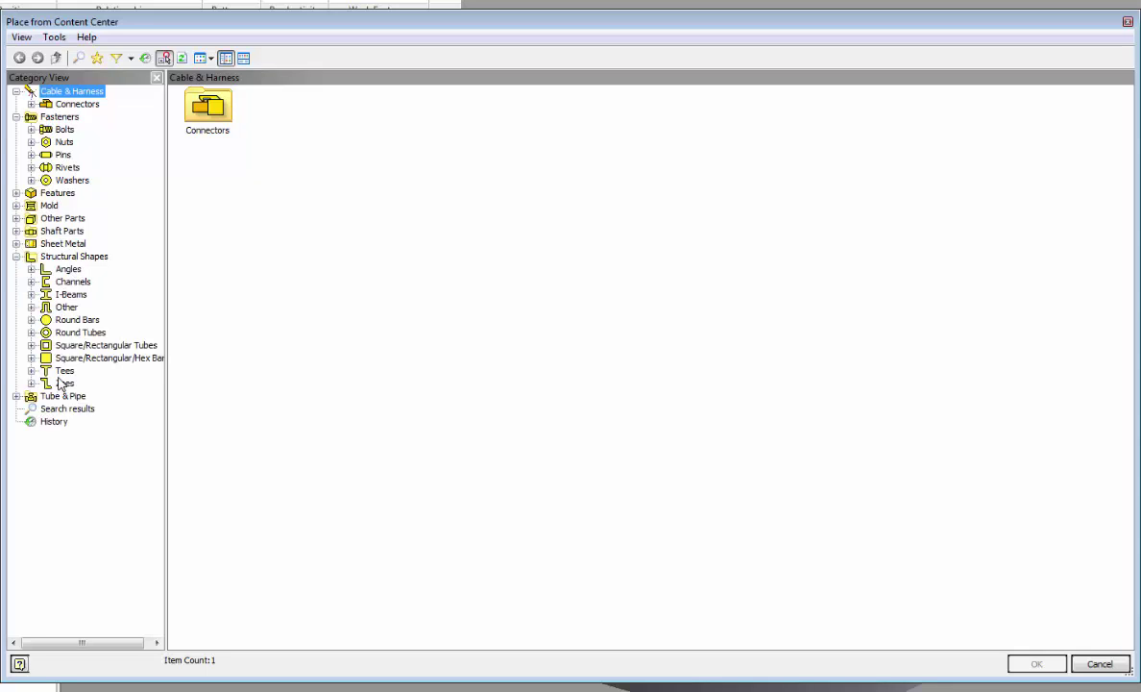
left_click(15, 257)
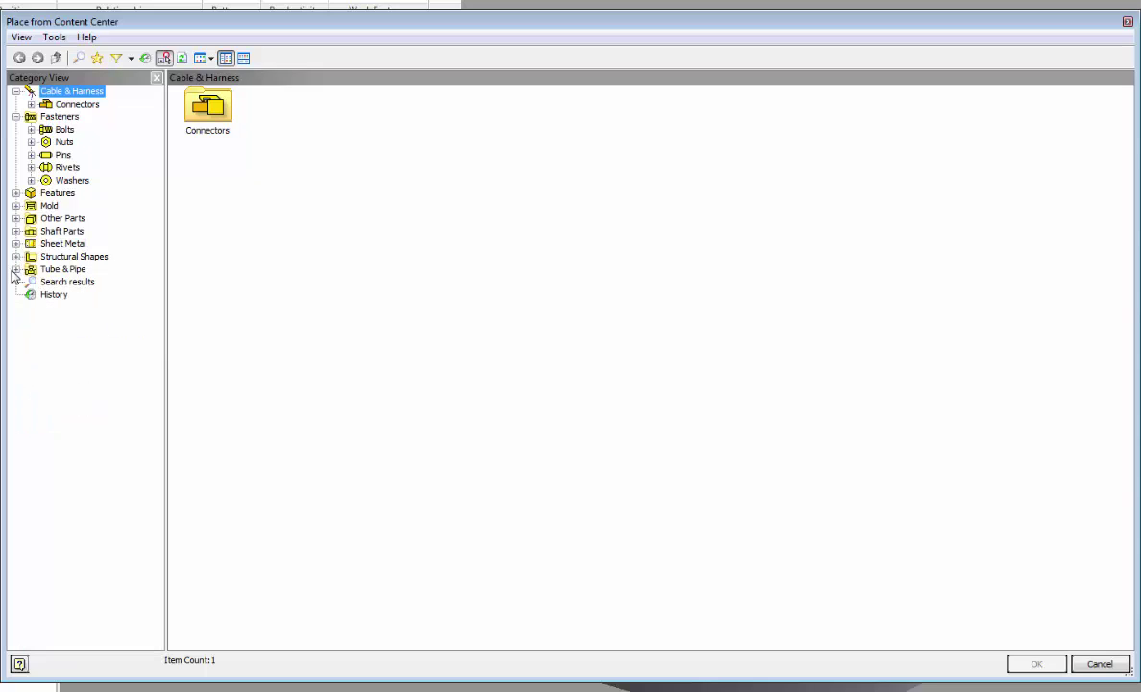
left_click(15, 269)
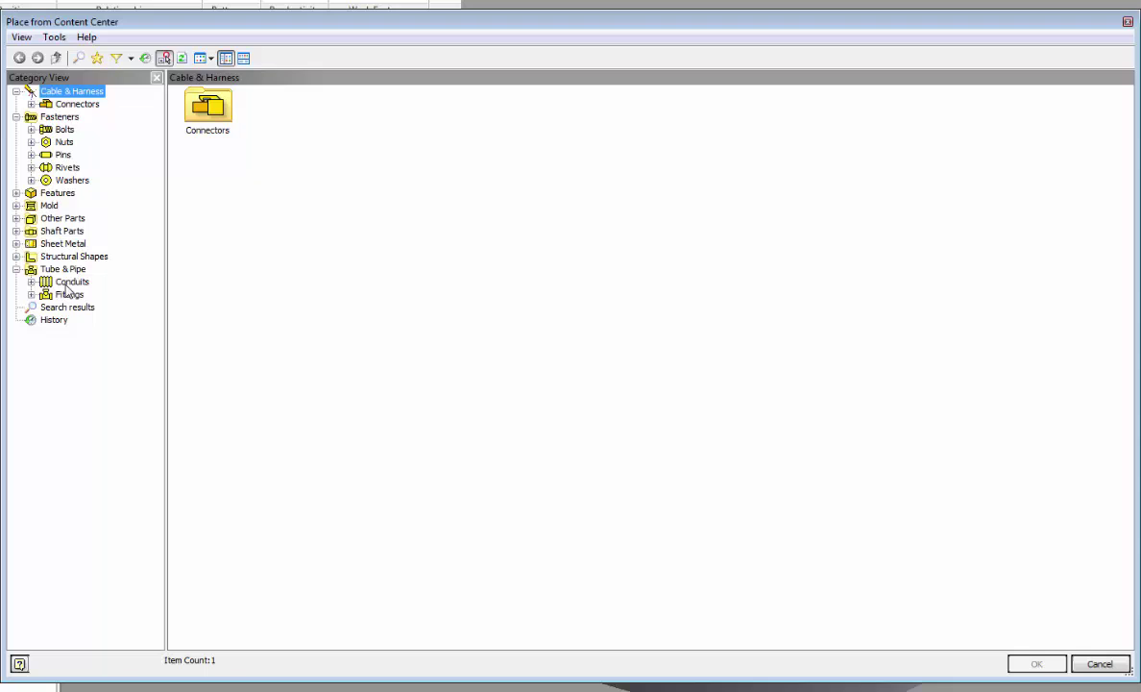
left_click(16, 269)
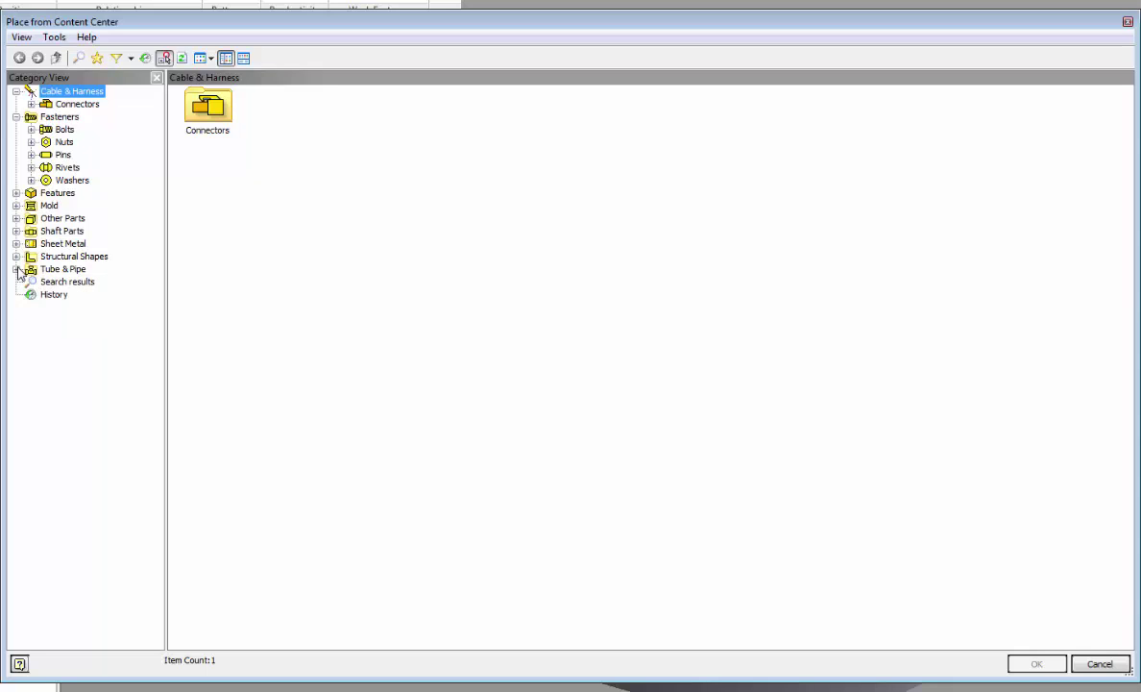
Expand Fasteners > Bolts and display the Socket Head bolt families
left_click(31, 130)
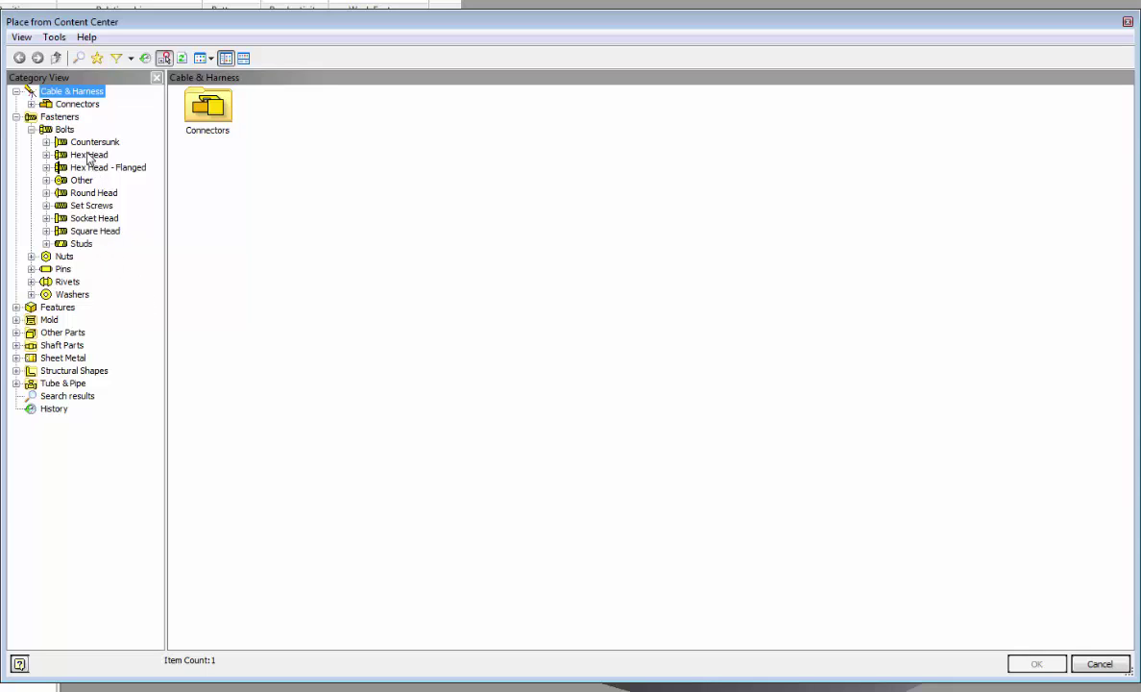
left_click(86, 223)
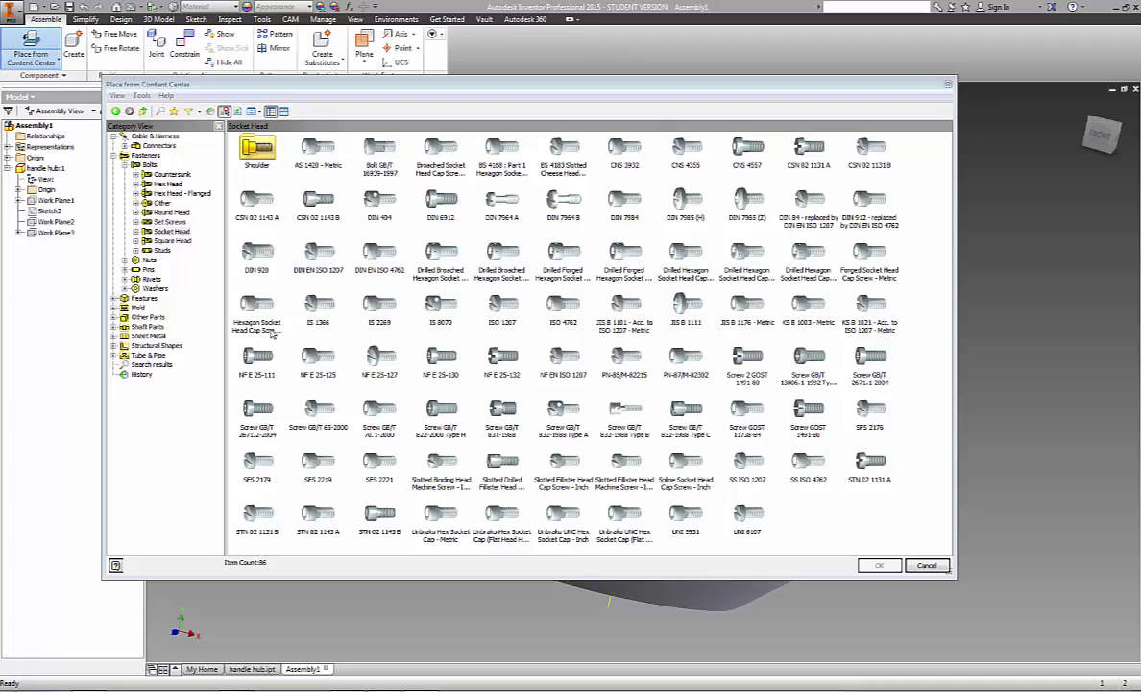
Select Hexagon Socket Head Cap Screw - Inch among the Socket Head families
left_click(255, 334)
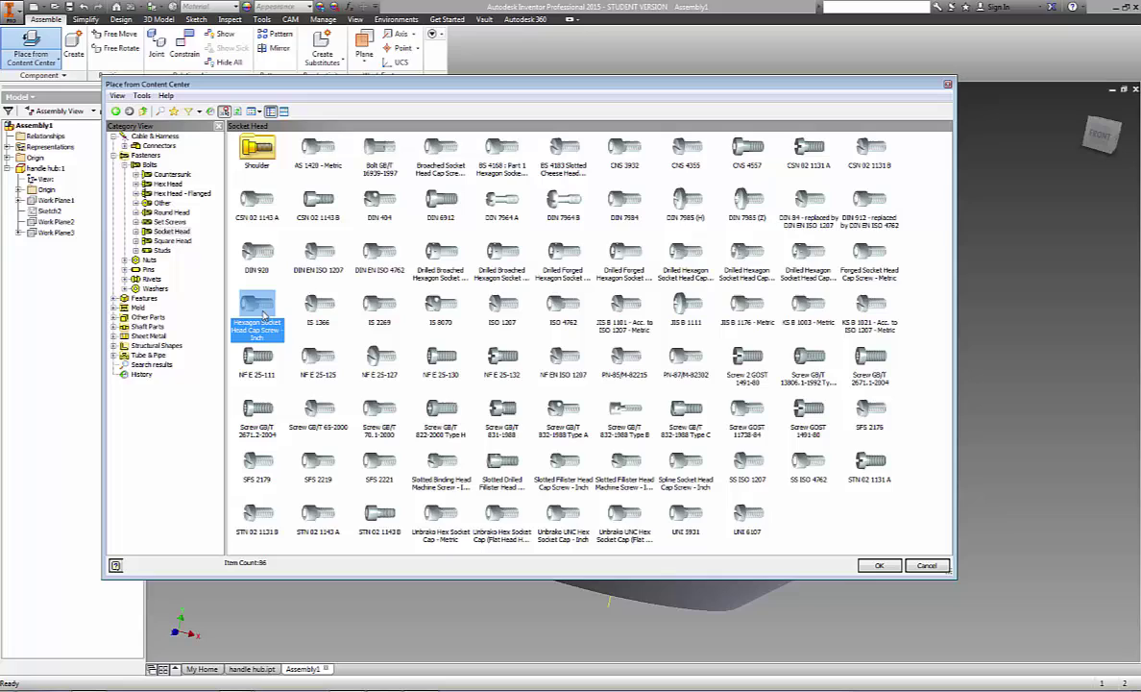
Confirm the cap screw selection to start its AutoDrop preview beside the hub
left_click(877, 566)
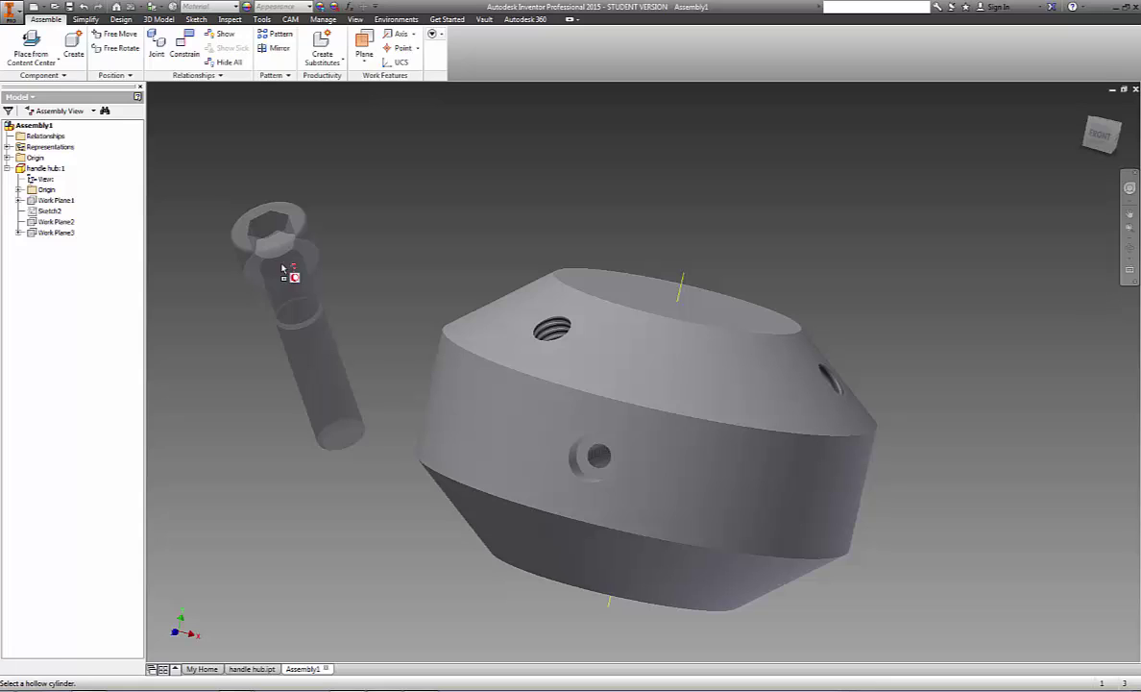
Size the cap screw to a 1/4 thread, 1.5 in nominal length and UNC thread
left_click(282, 269)
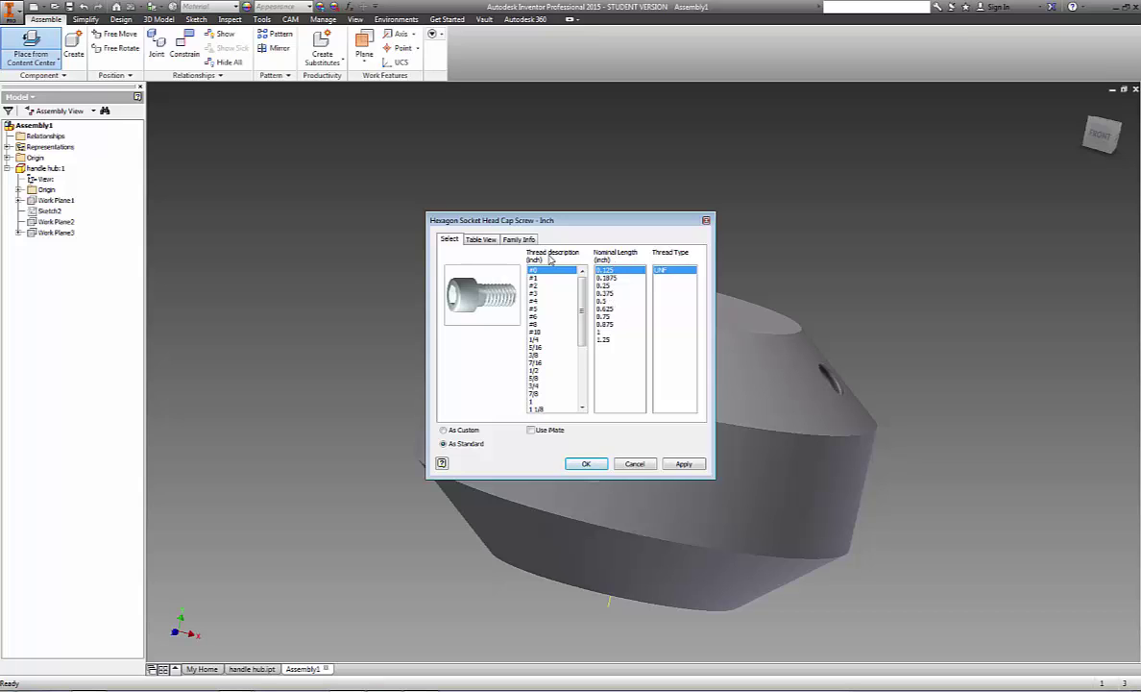
scroll(586, 294, "down", 1)
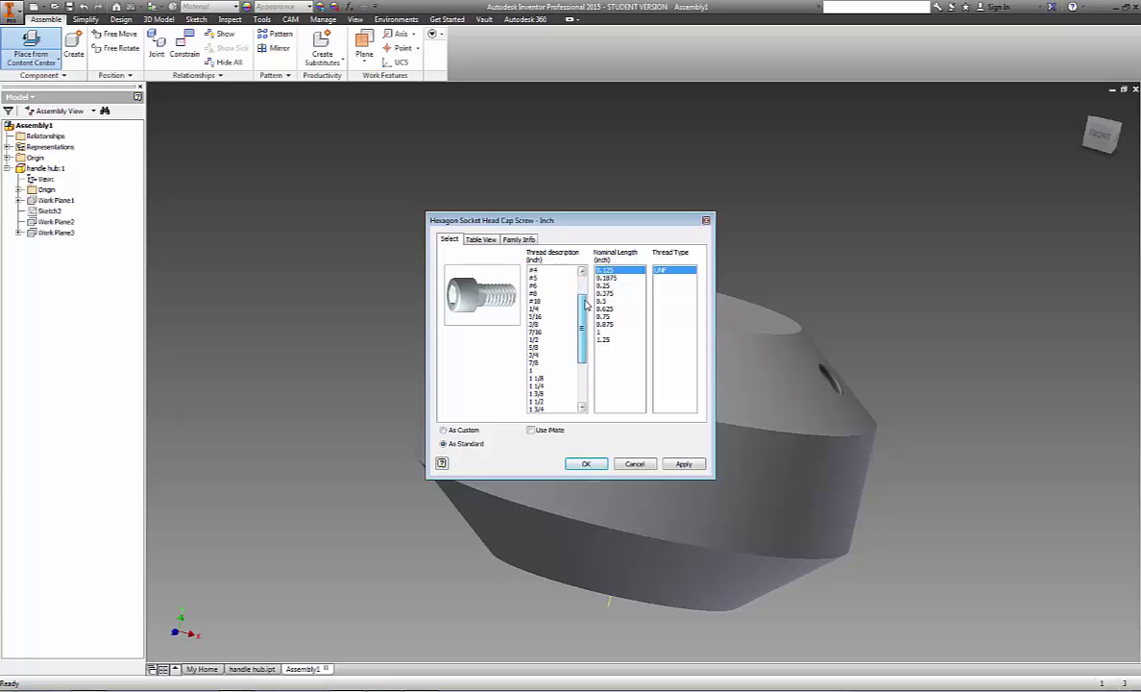
scroll(563, 309, "down", 2)
left_click(535, 302)
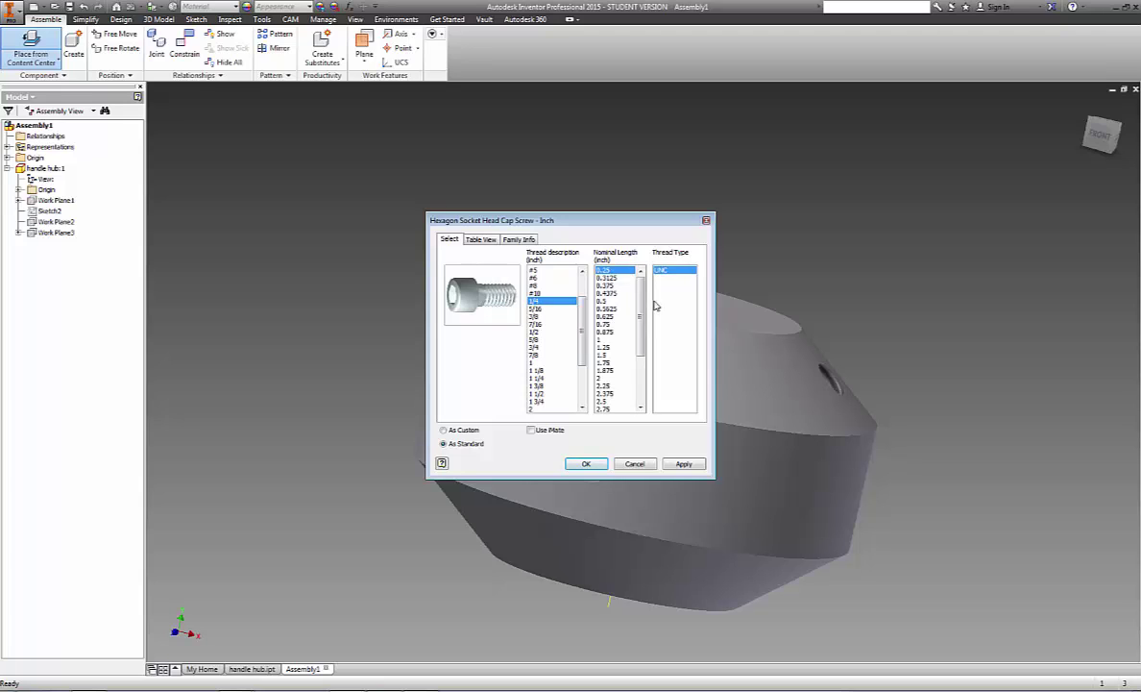
left_click_drag(640, 302, 642, 324)
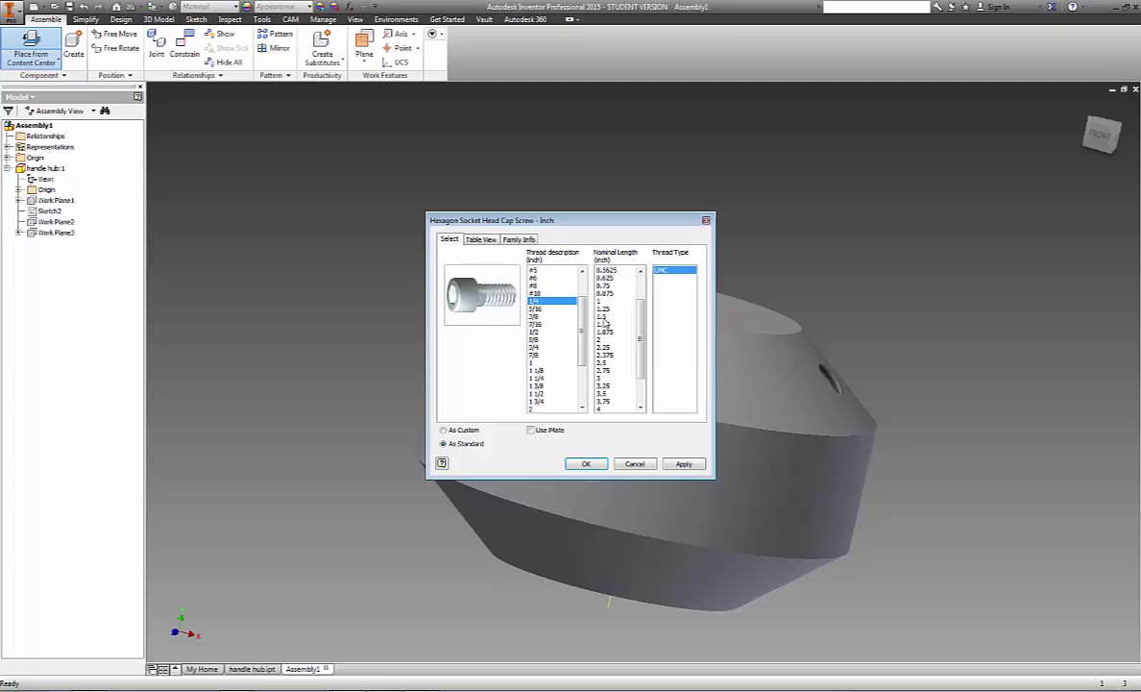
left_click(603, 316)
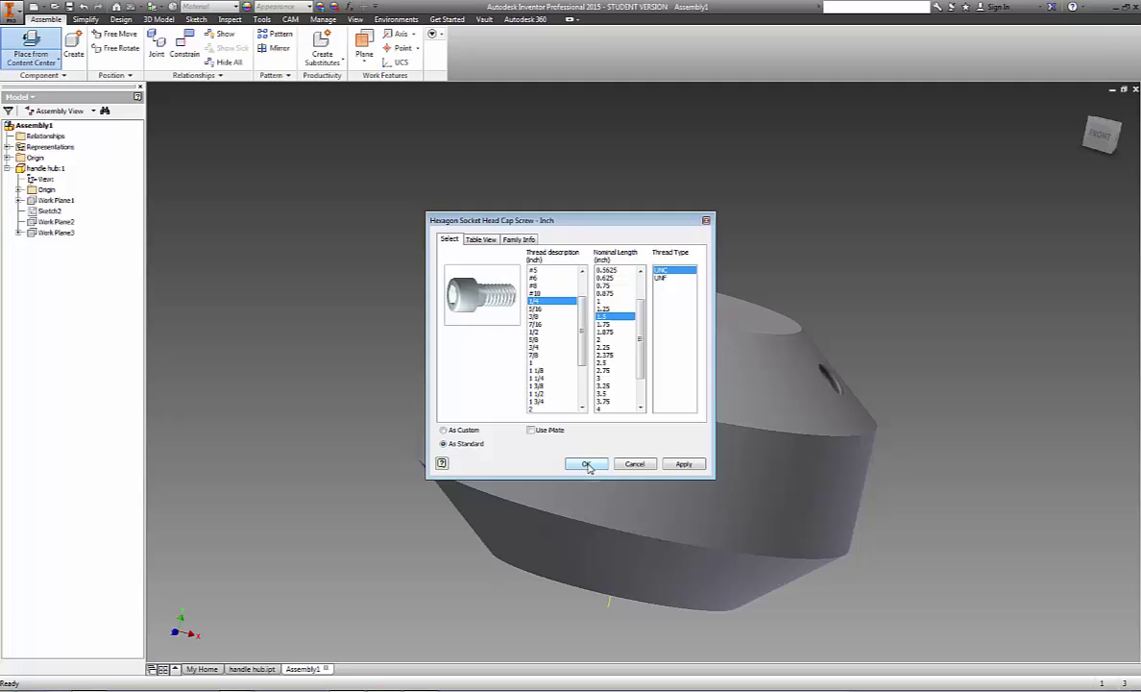
Accept the 1/4 × 1.5 size and place one cap screw beside the hub
left_click(587, 464)
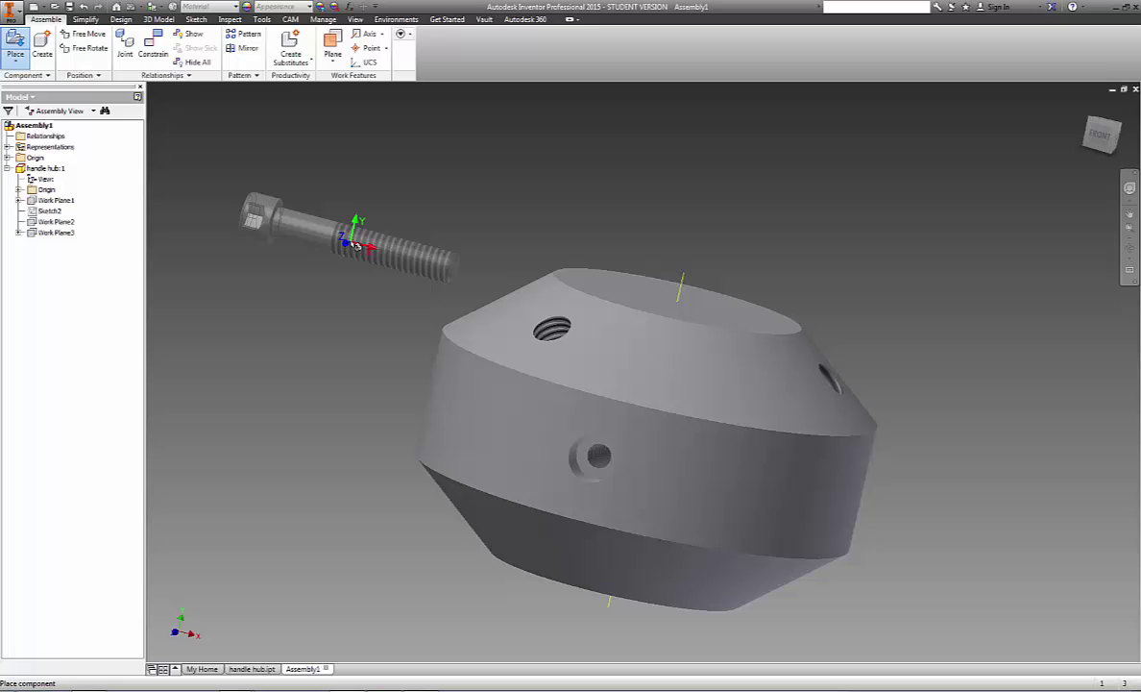
left_click(348, 235)
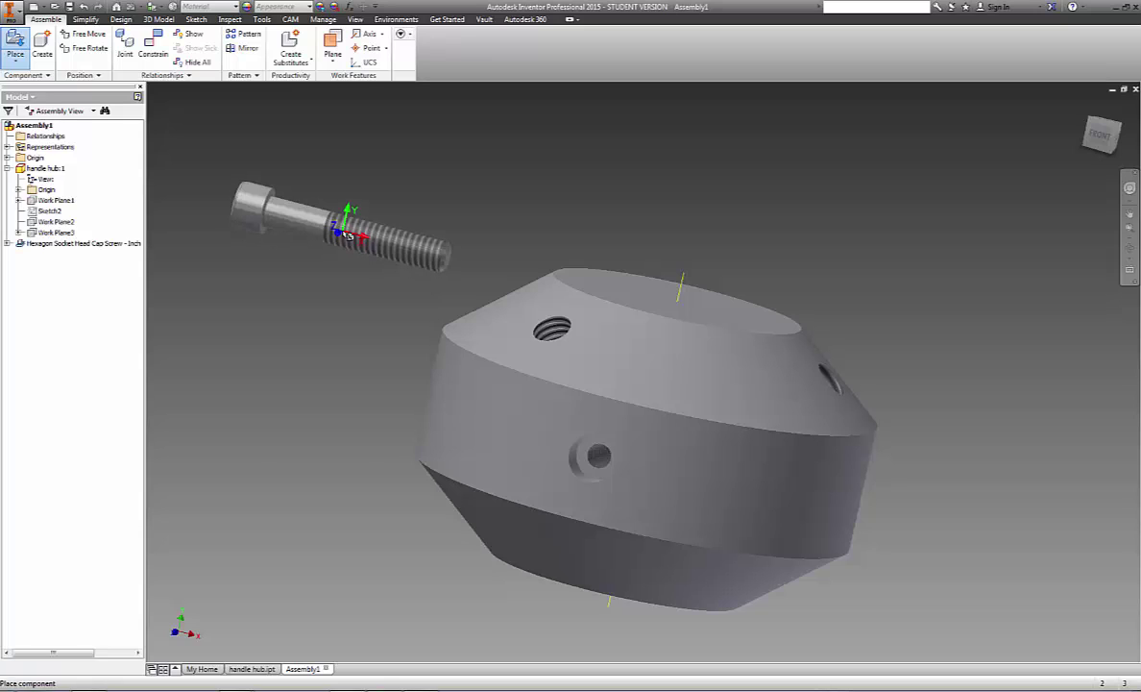
right_click(465, 171)
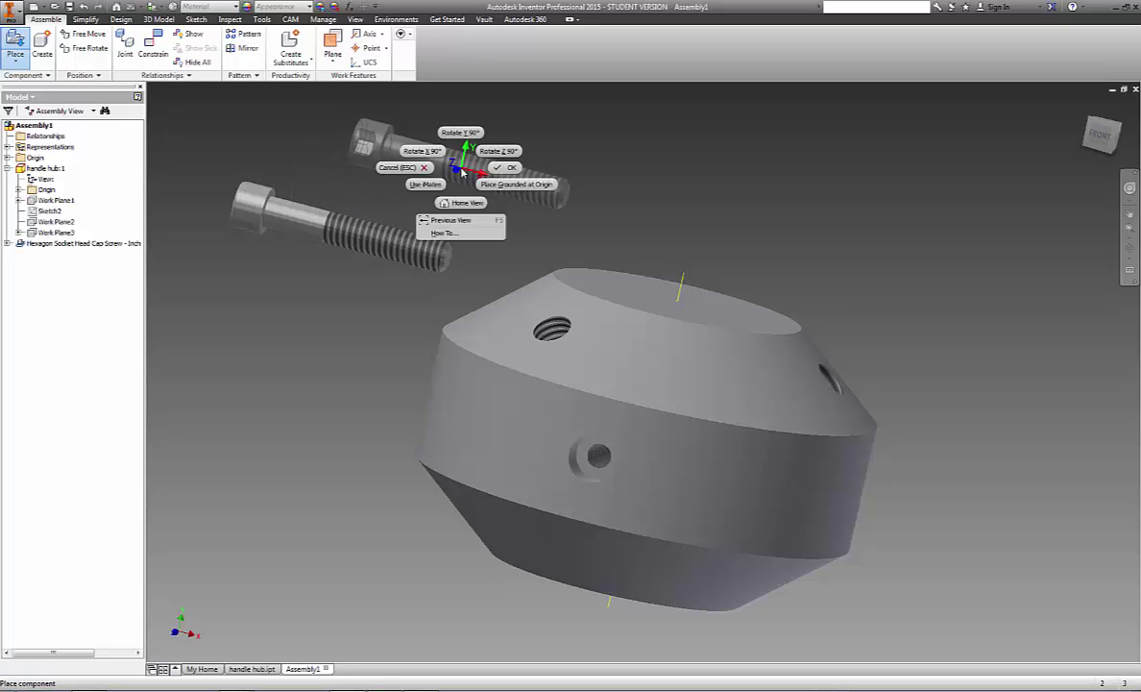
left_click(509, 168)
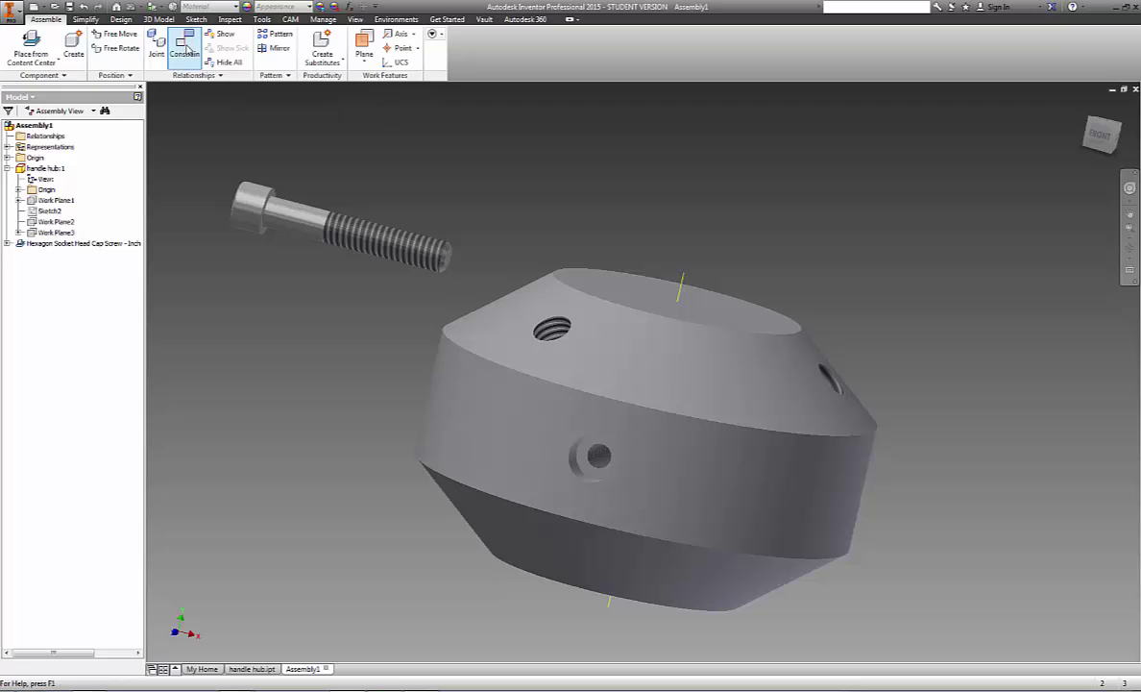
Start an Insert constraint and select the screw head's circular edge
left_click(185, 47)
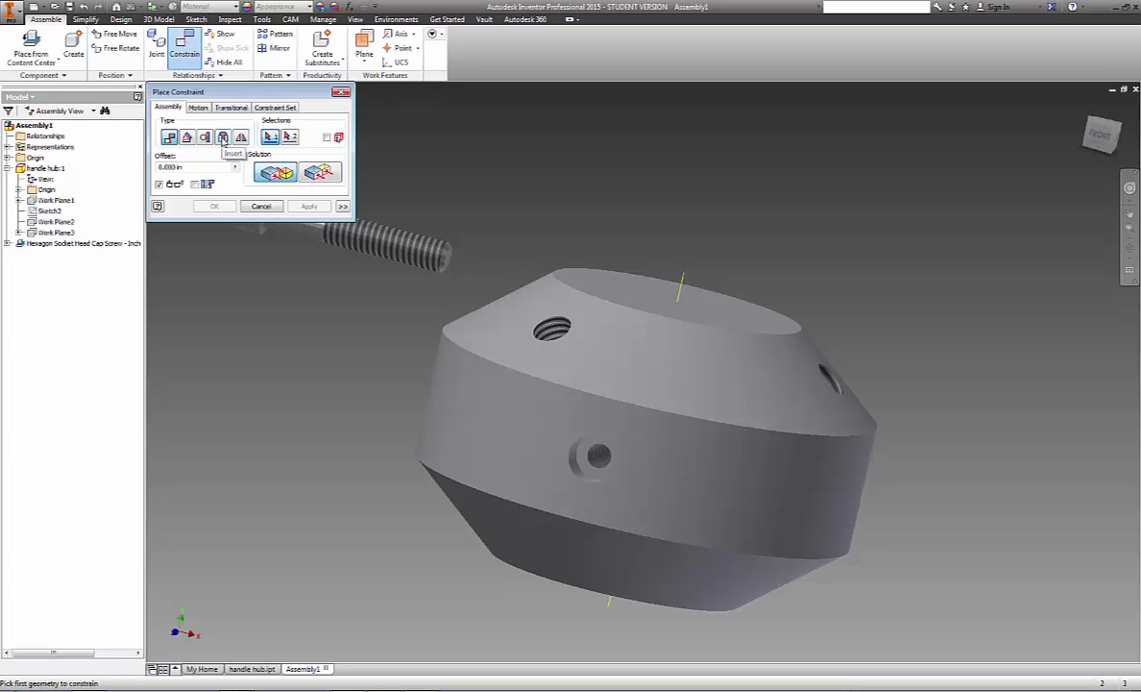
left_click(222, 137)
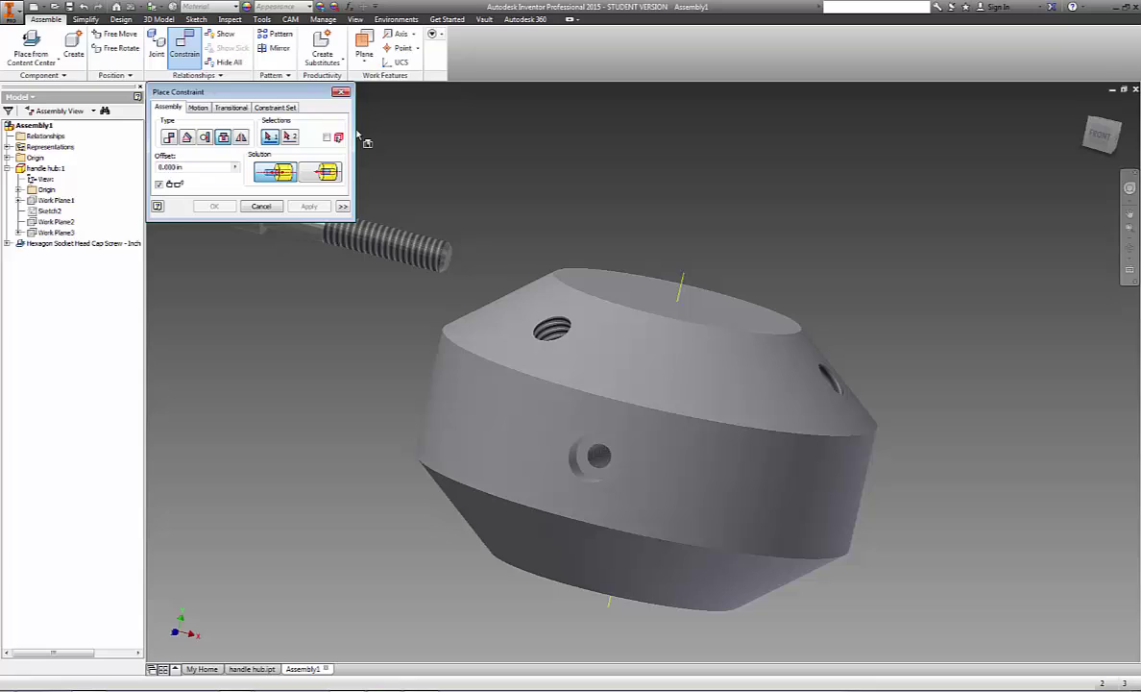
left_click_drag(279, 93, 696, 115)
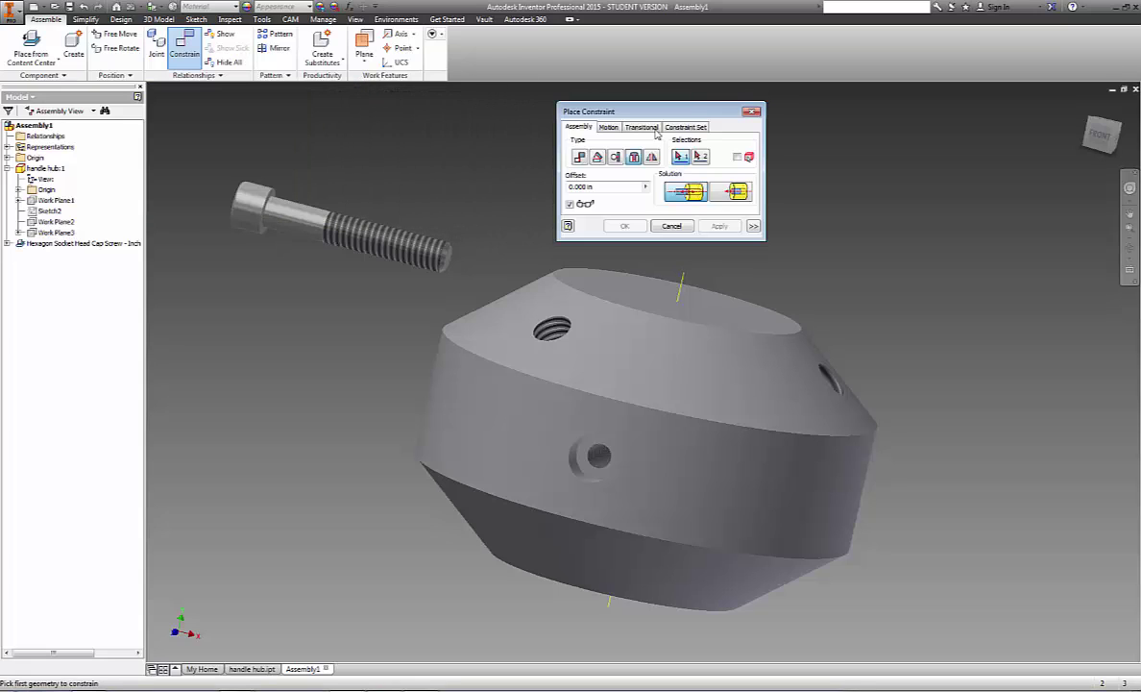
left_click(274, 193)
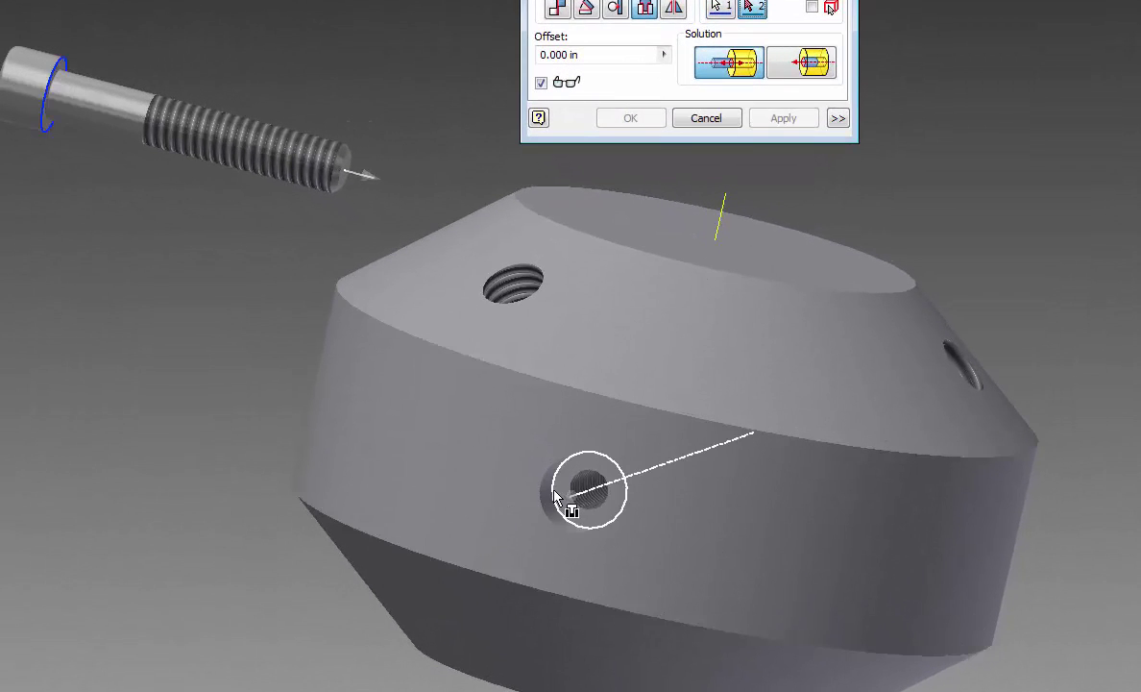
Select the hub side hole's edge to align the screw with its axis
mouse_move(555, 493)
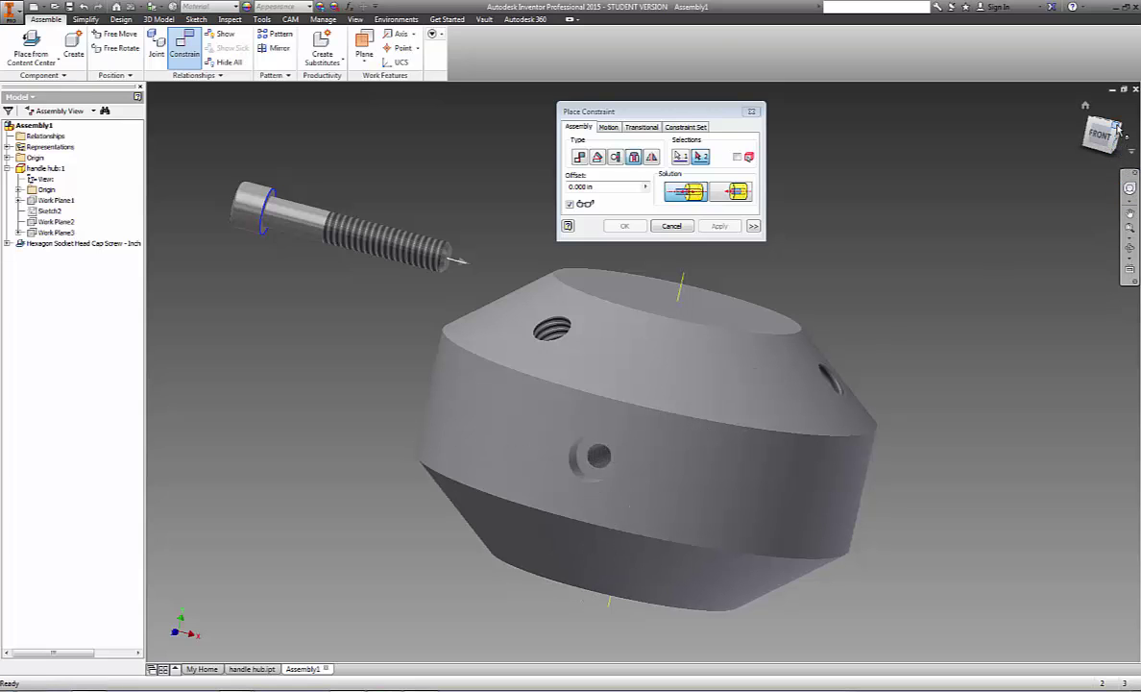
left_click_drag(1099, 135, 1106, 136)
middle_click_drag(539, 411, 523, 461, "shift")
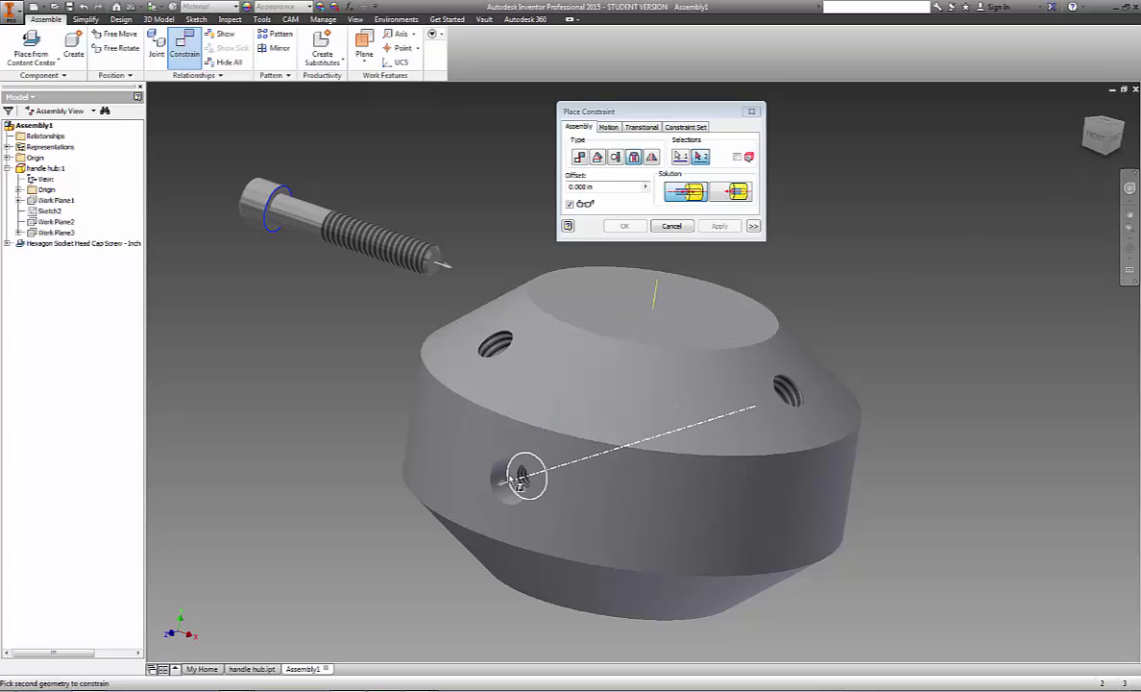
mouse_move(520, 483)
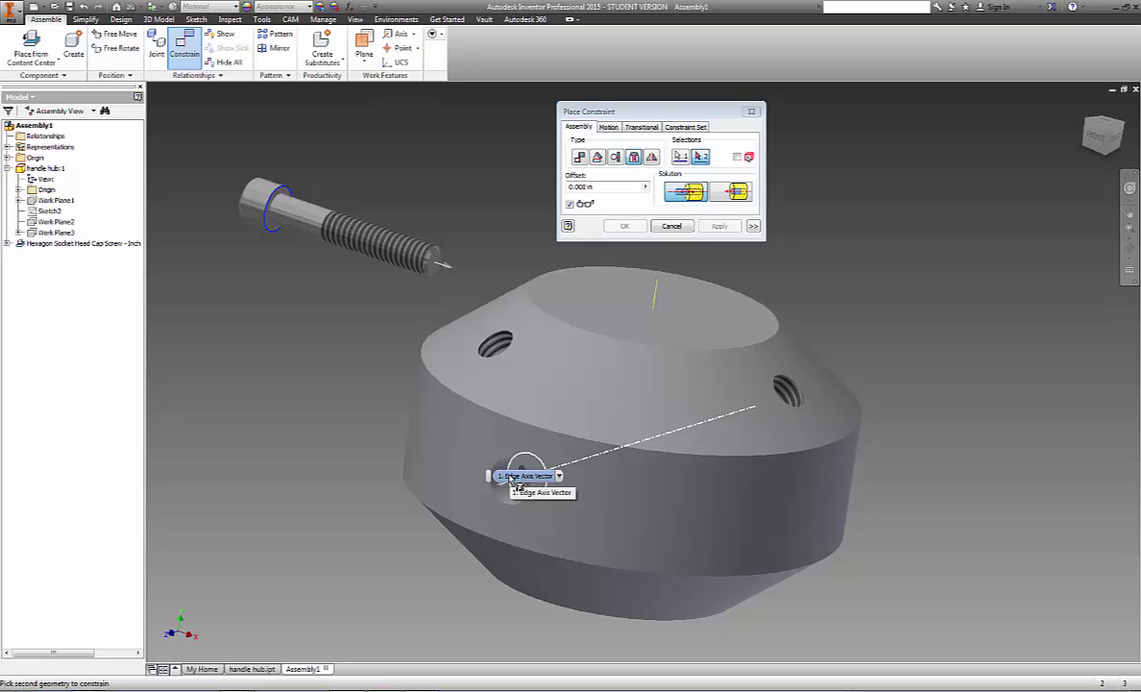
left_click(520, 480)
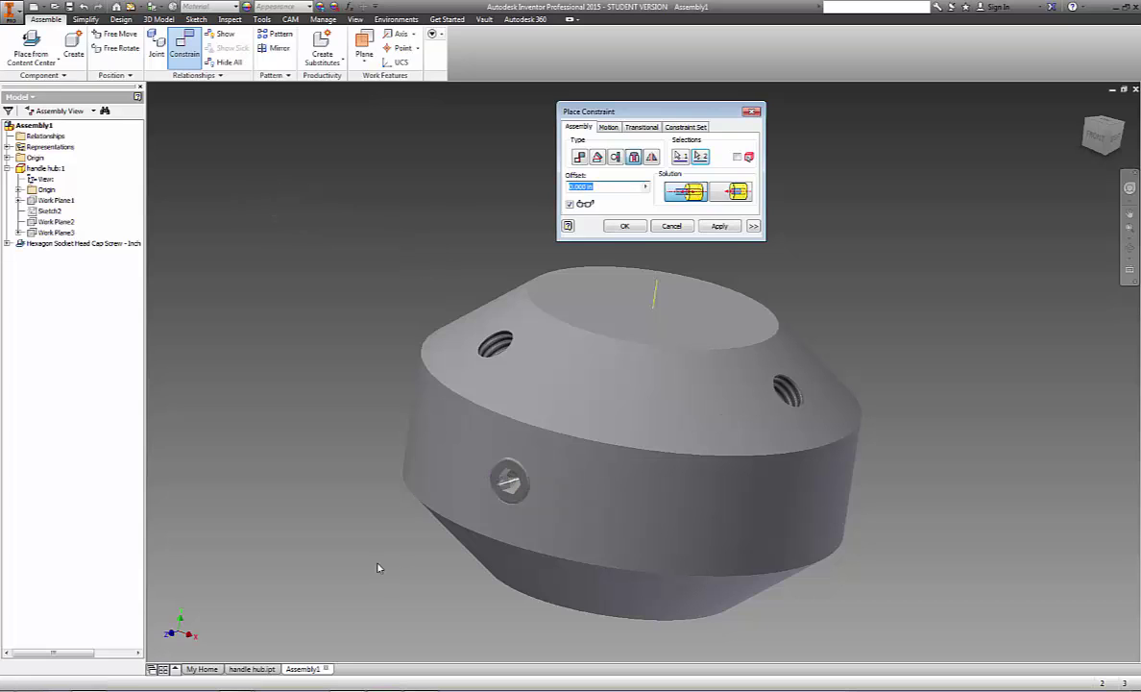
Check the seated screw from top, home and underside views, then call up the finish menu
left_click(1100, 127)
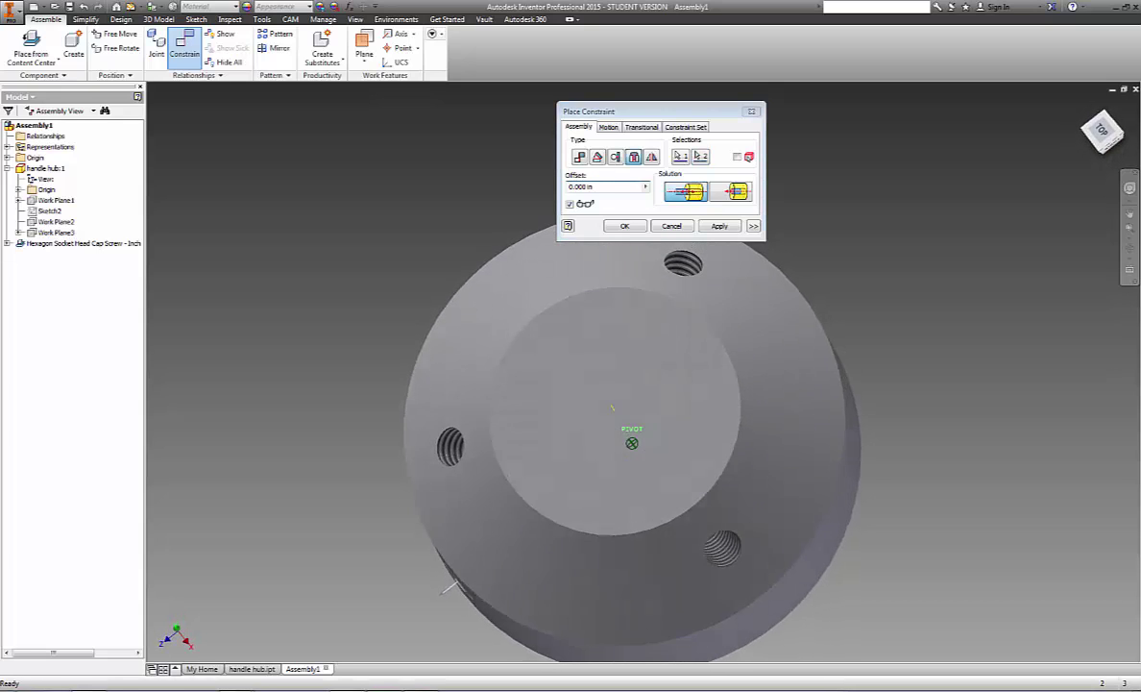
key("F6")
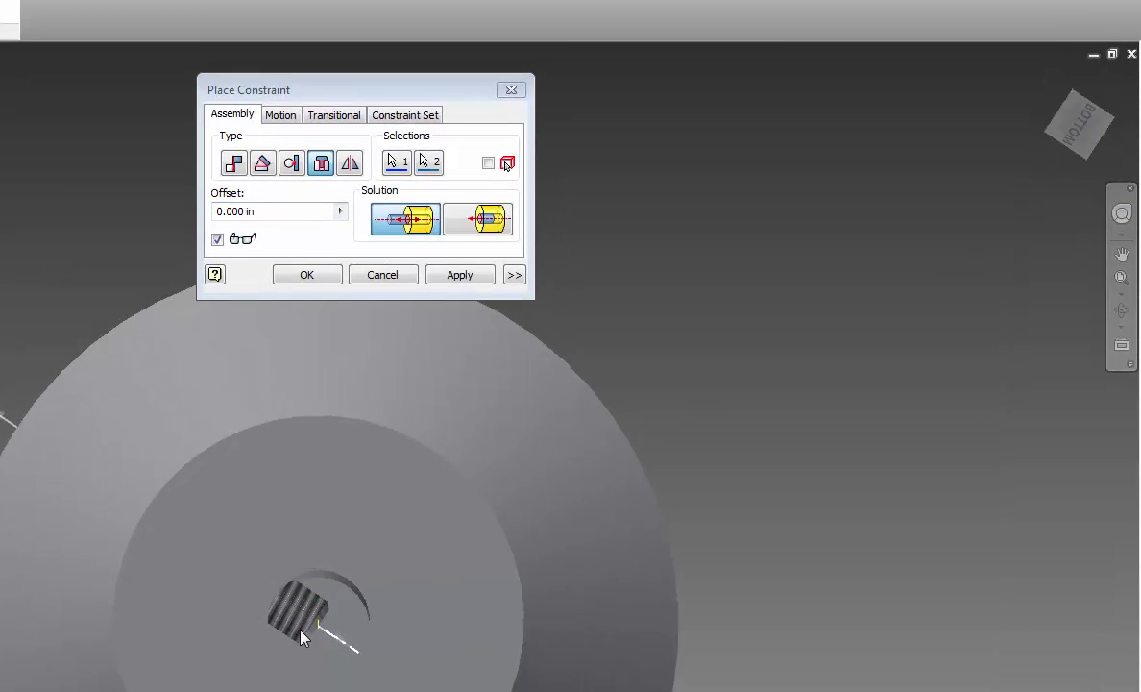
left_click_drag(1068, 103, 1082, 156)
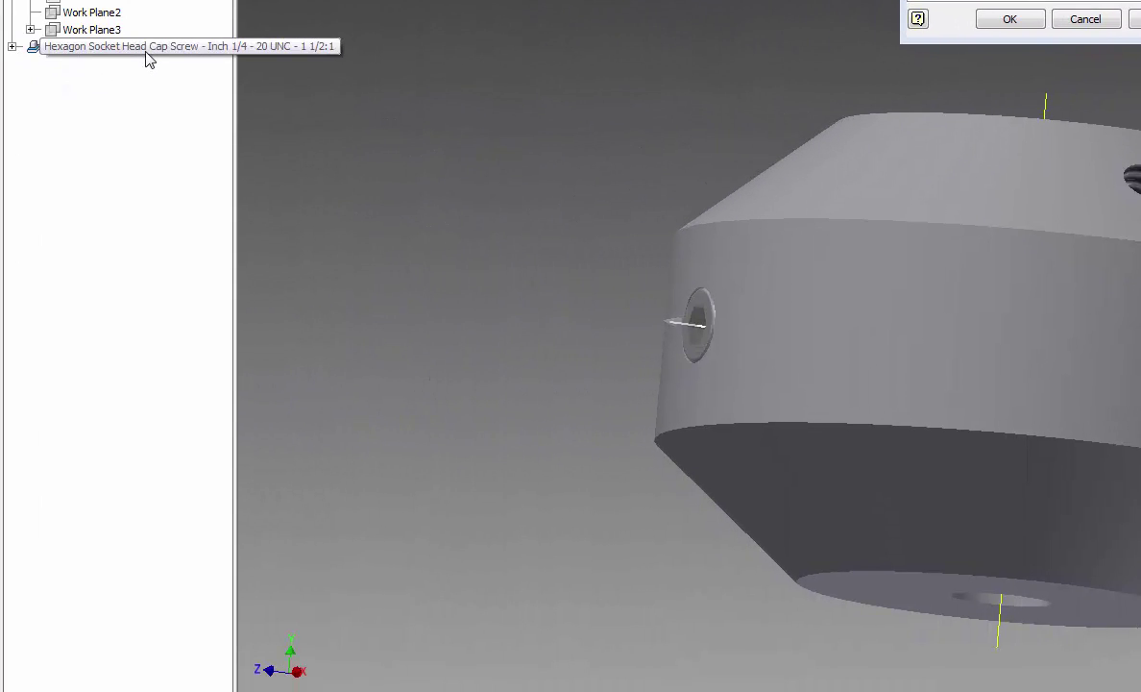
right_click(147, 56)
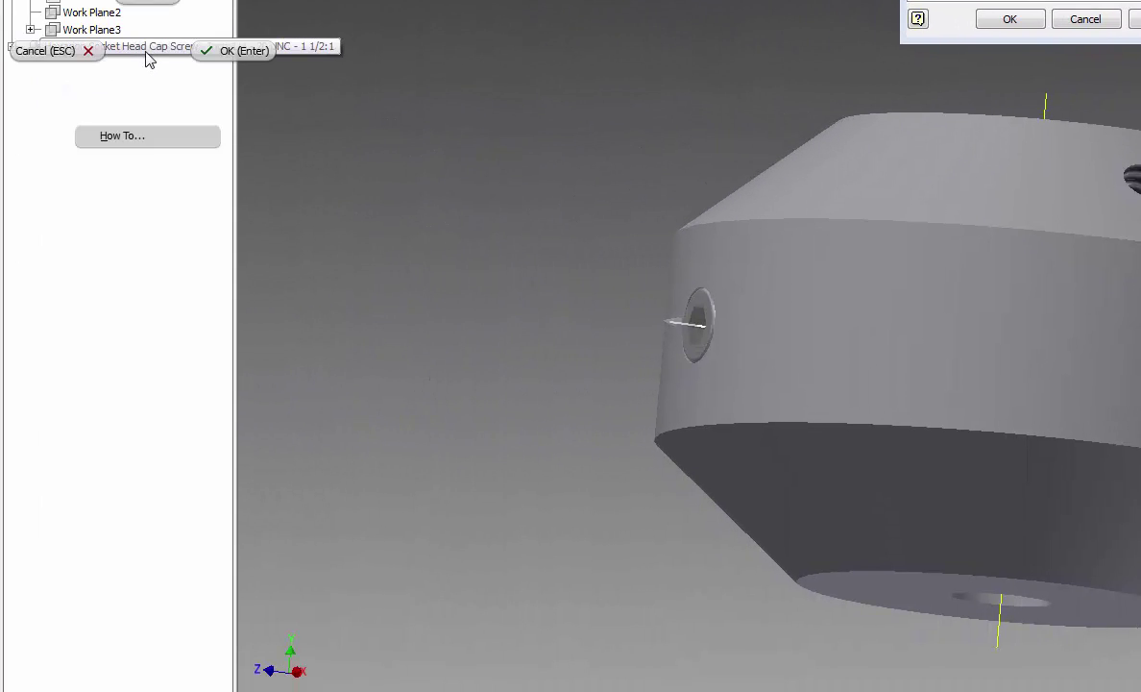
left_click(220, 58)
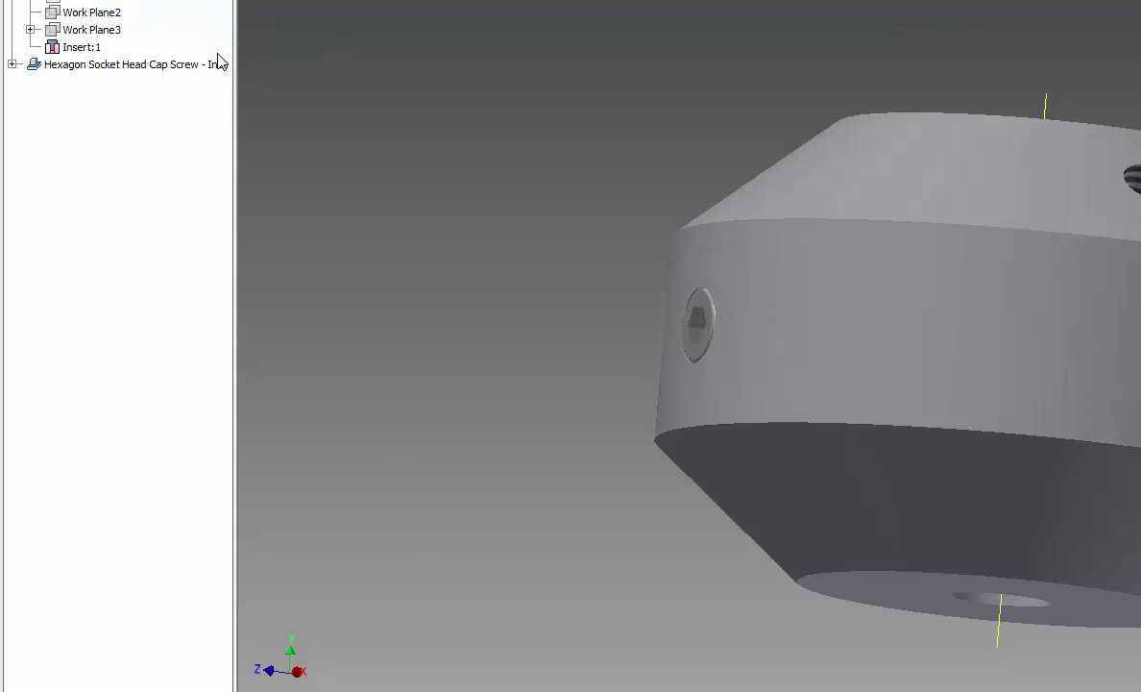
right_click(146, 65)
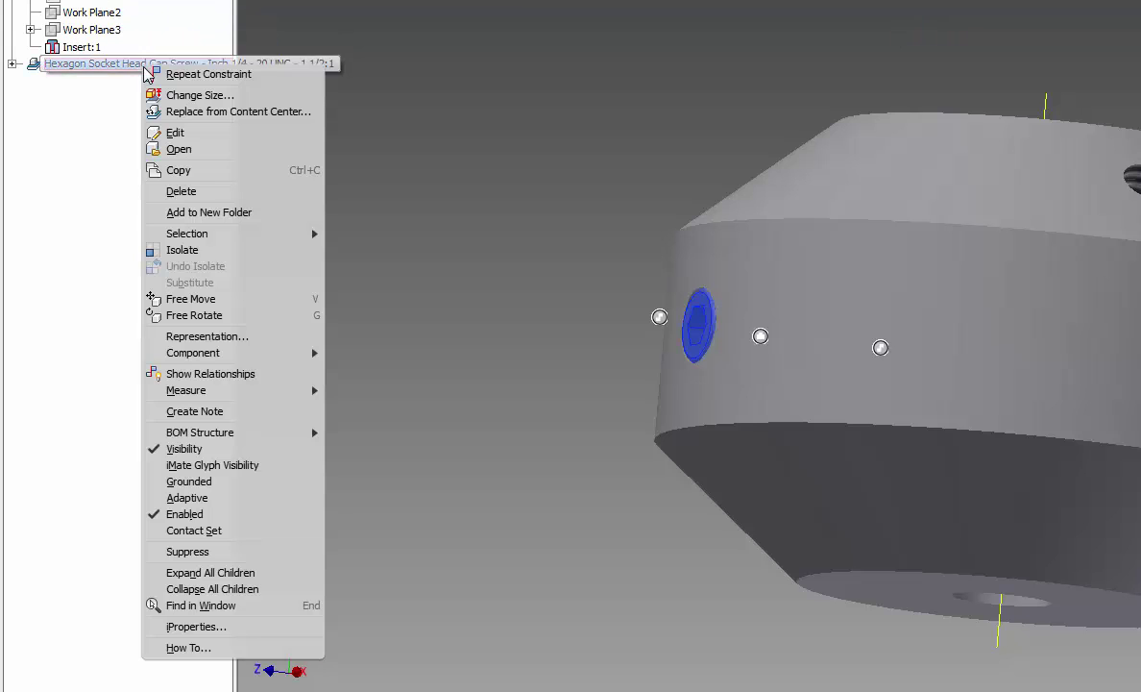
left_click(182, 133)
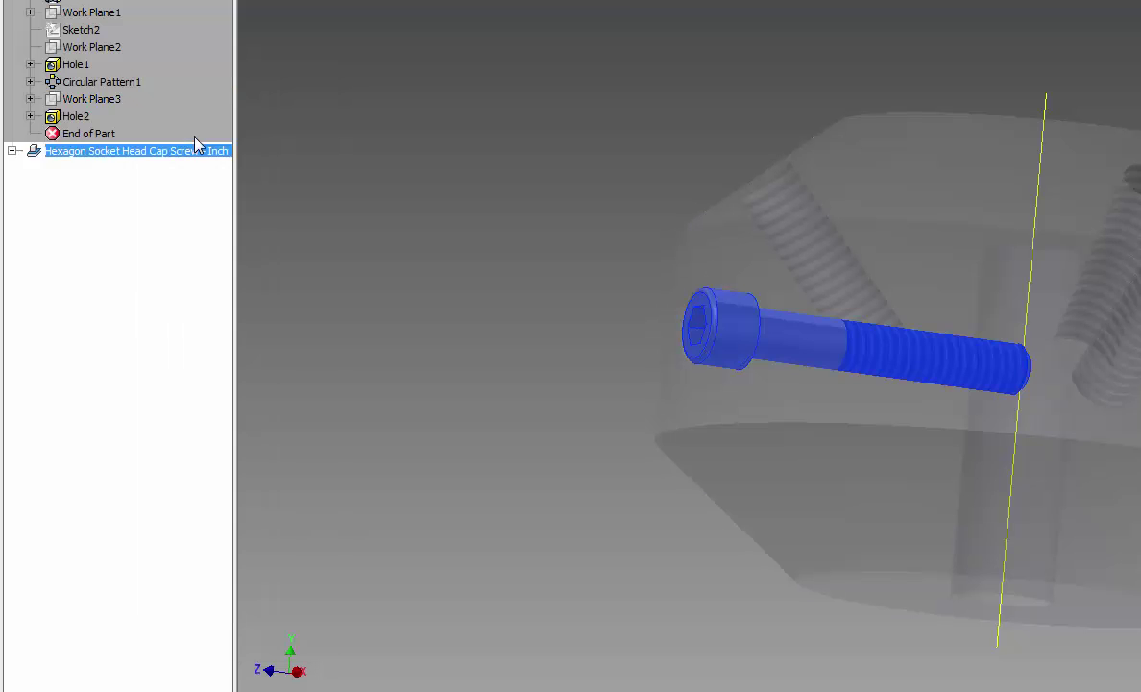
right_click(98, 152)
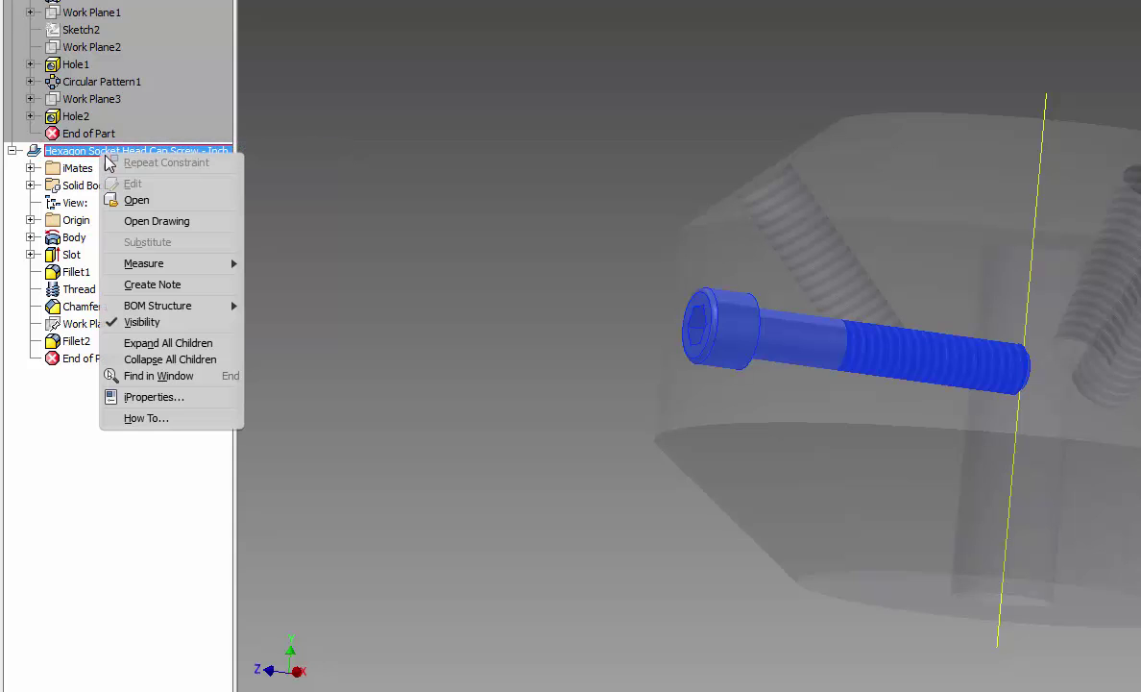
left_click(365, 190)
left_click(361, 189)
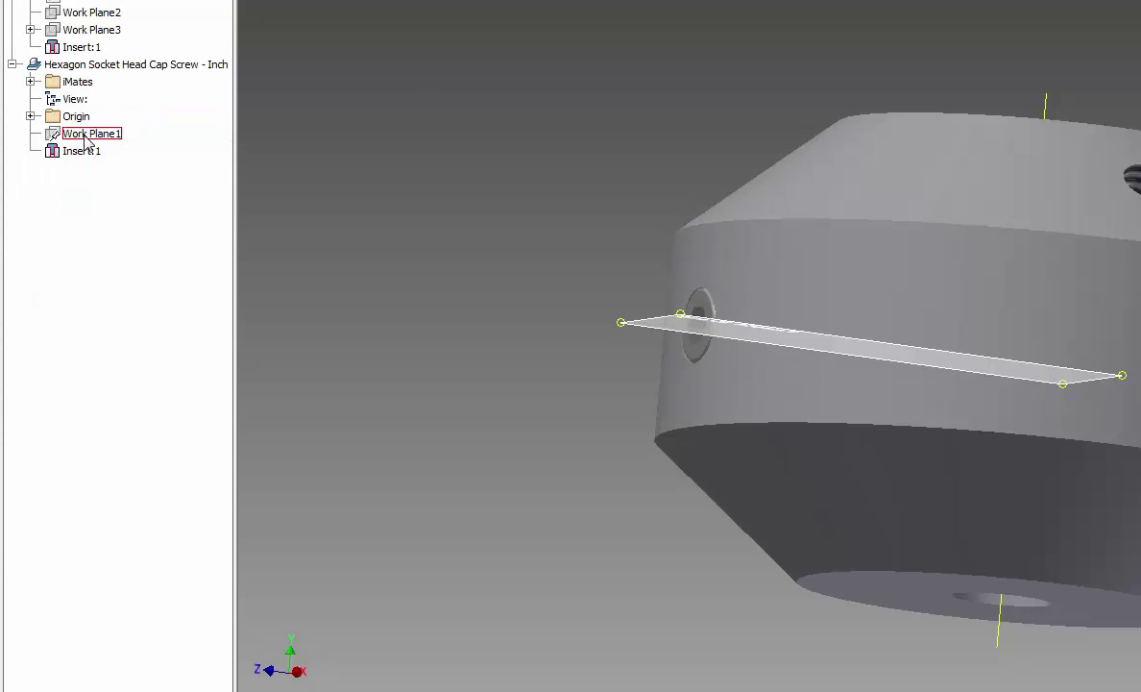
Change the 1/4-20 UNC cap screw's nominal length to 1.25 in and check it from below
right_click(83, 64)
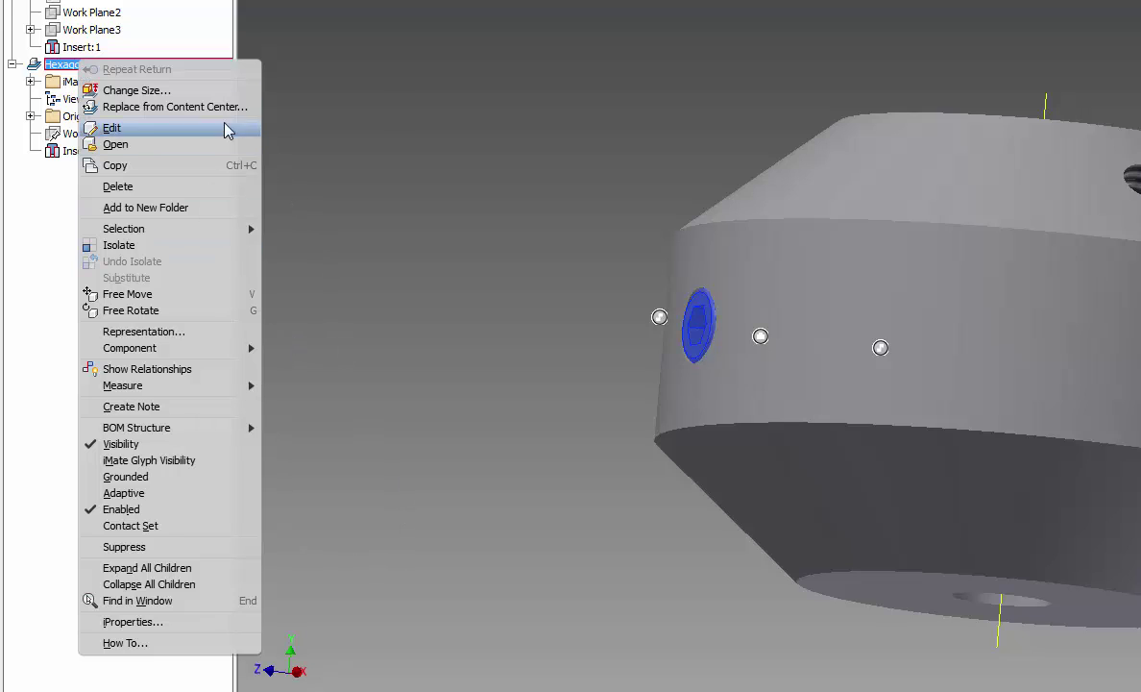
left_click(149, 91)
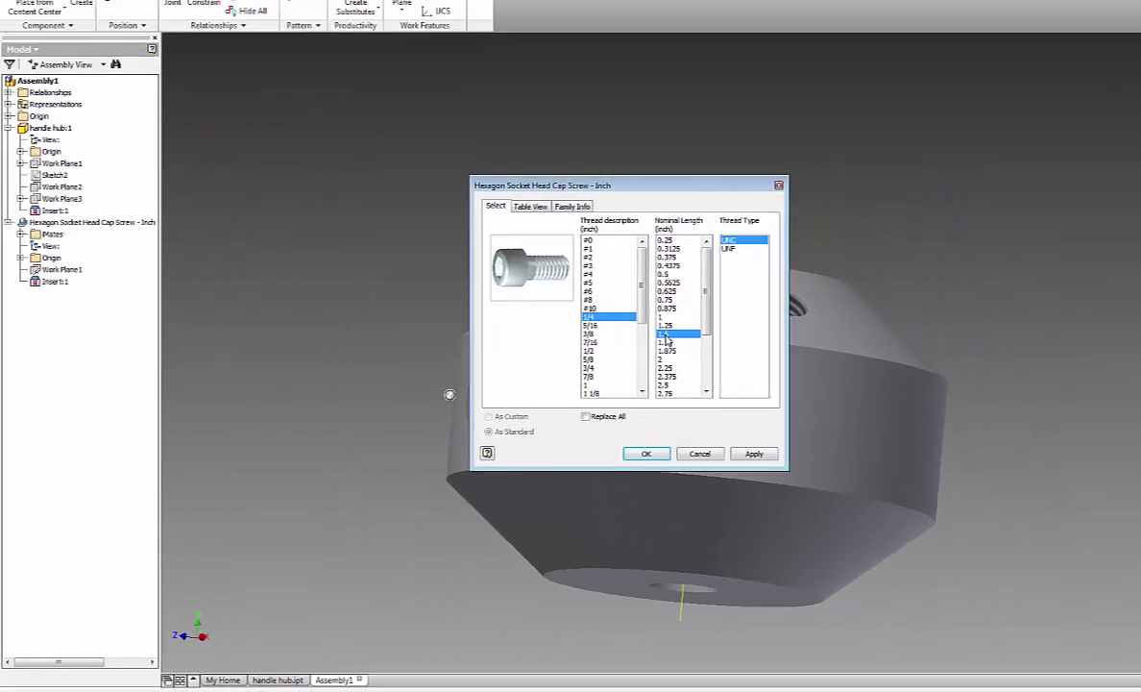
left_click(850, 259)
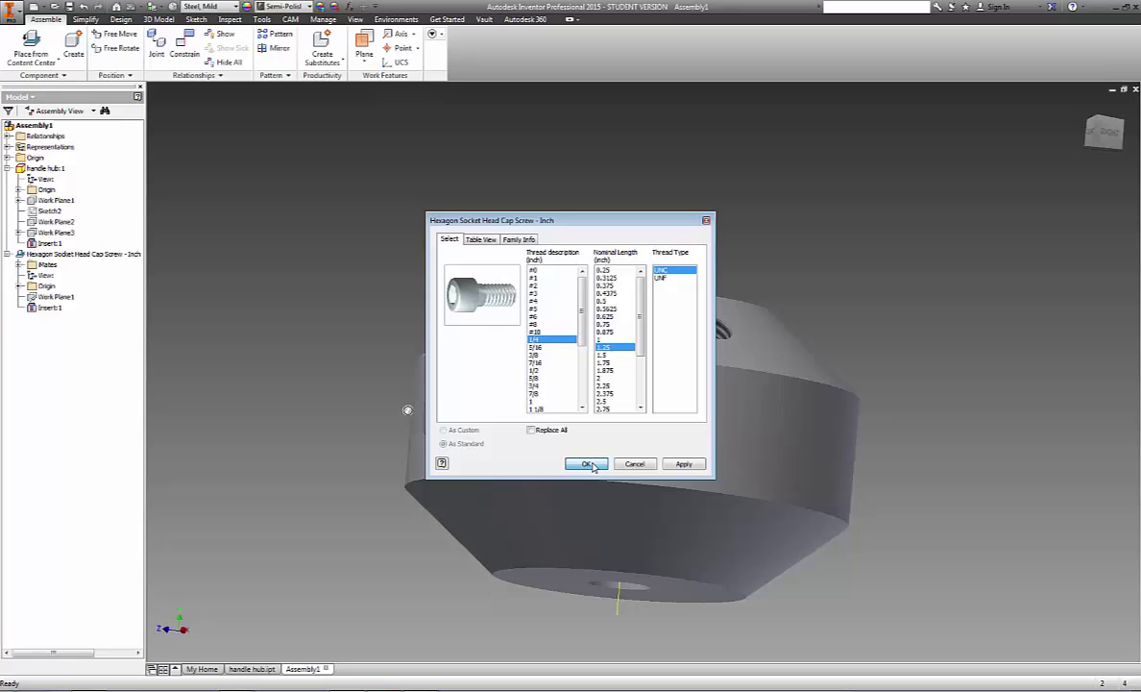
left_click(588, 464)
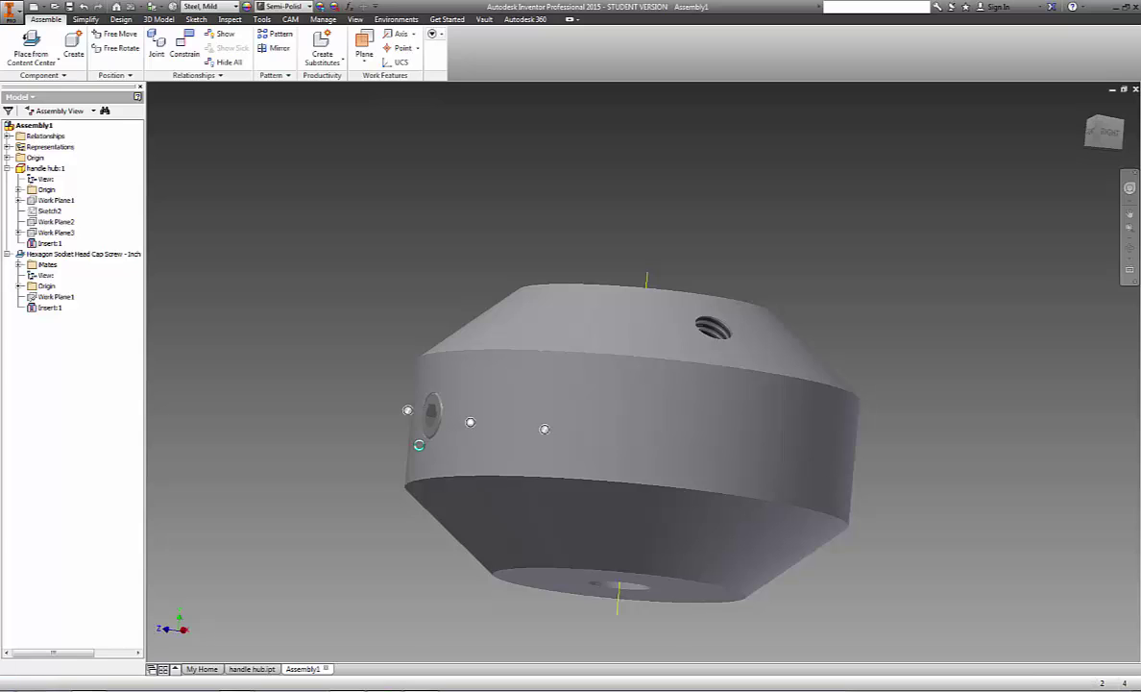
left_click(1097, 145)
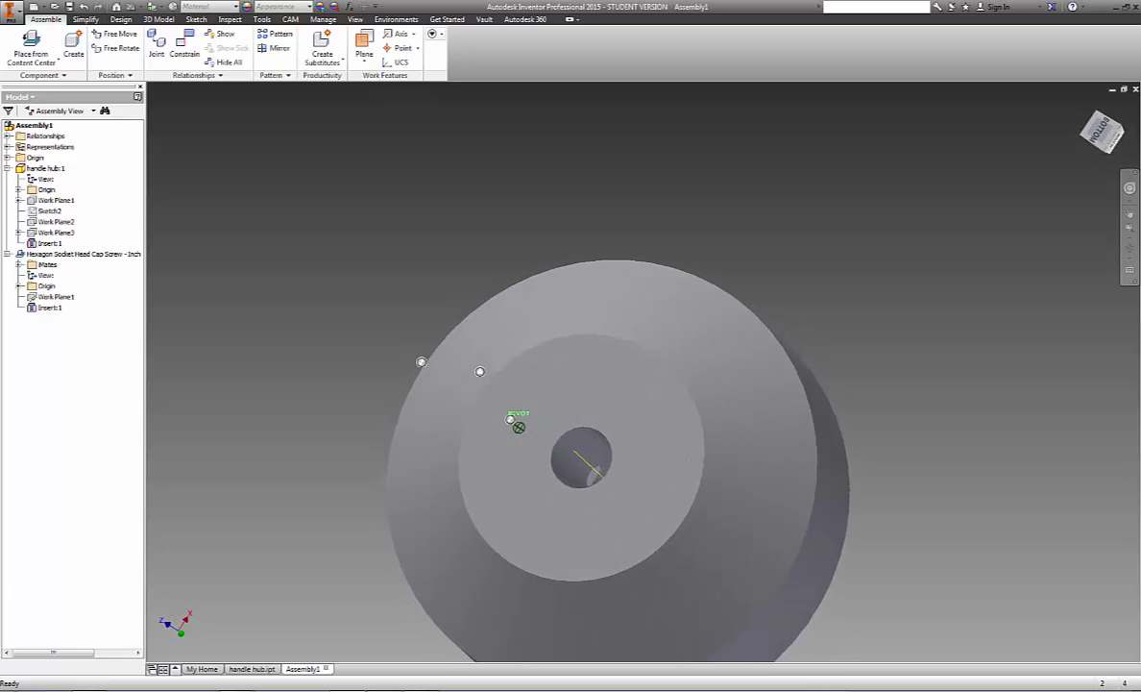
key("F6")
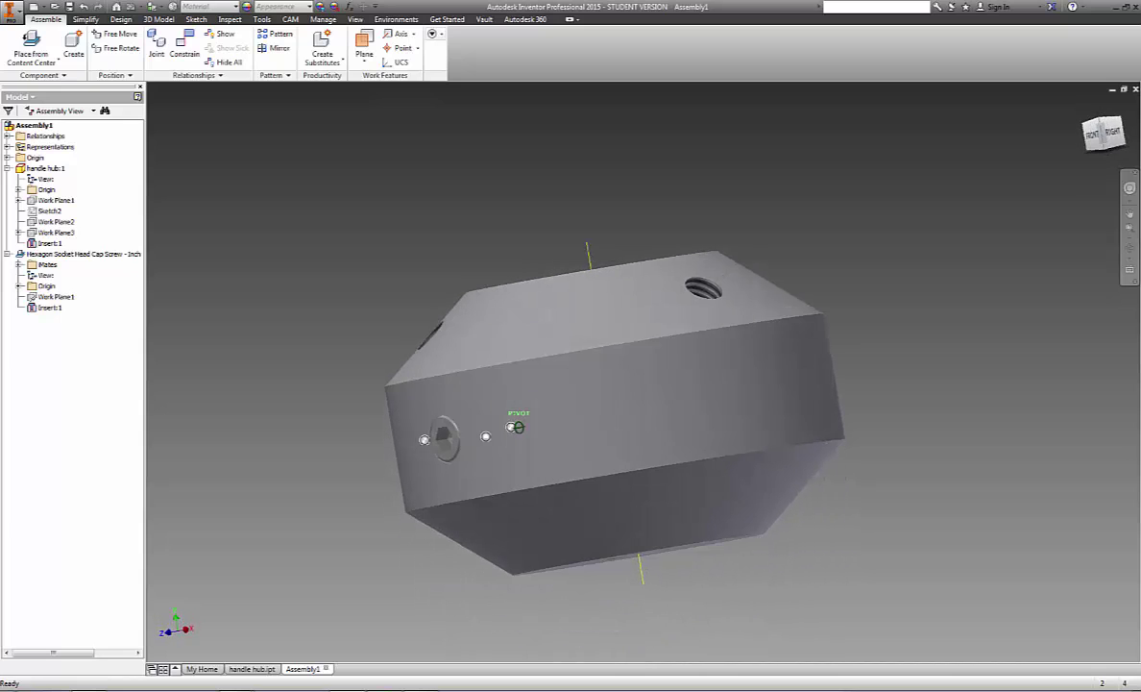
Apply Change Size to the cap screw again, targeting a 1.5 in nominal length
right_click(107, 254)
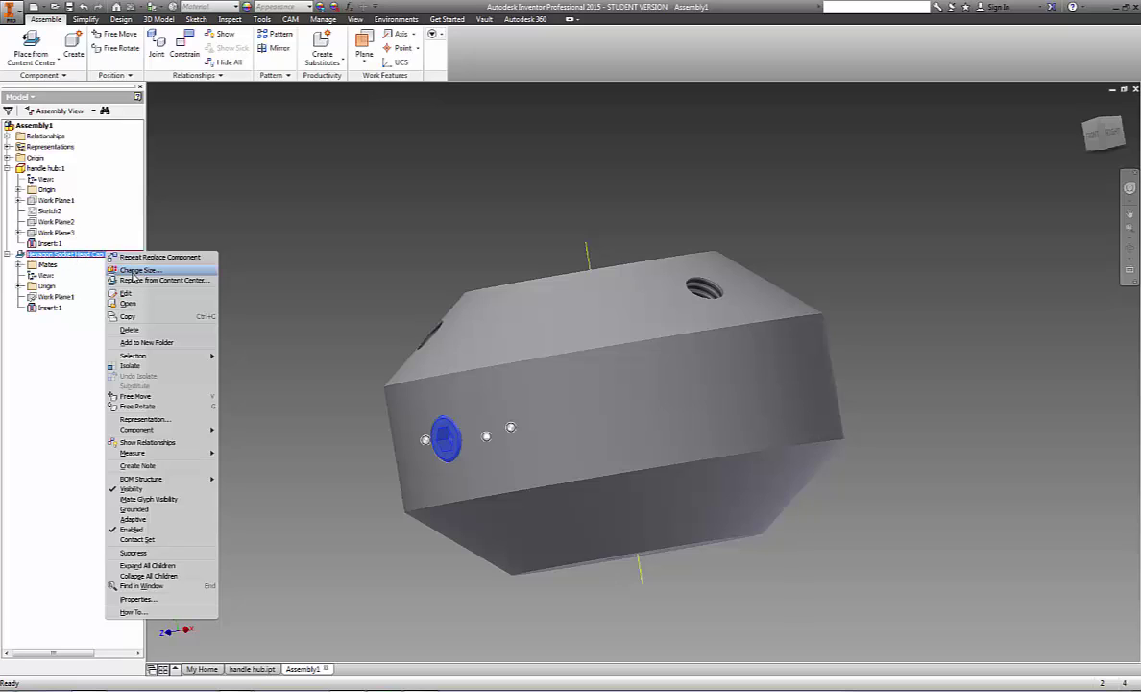
left_click(134, 271)
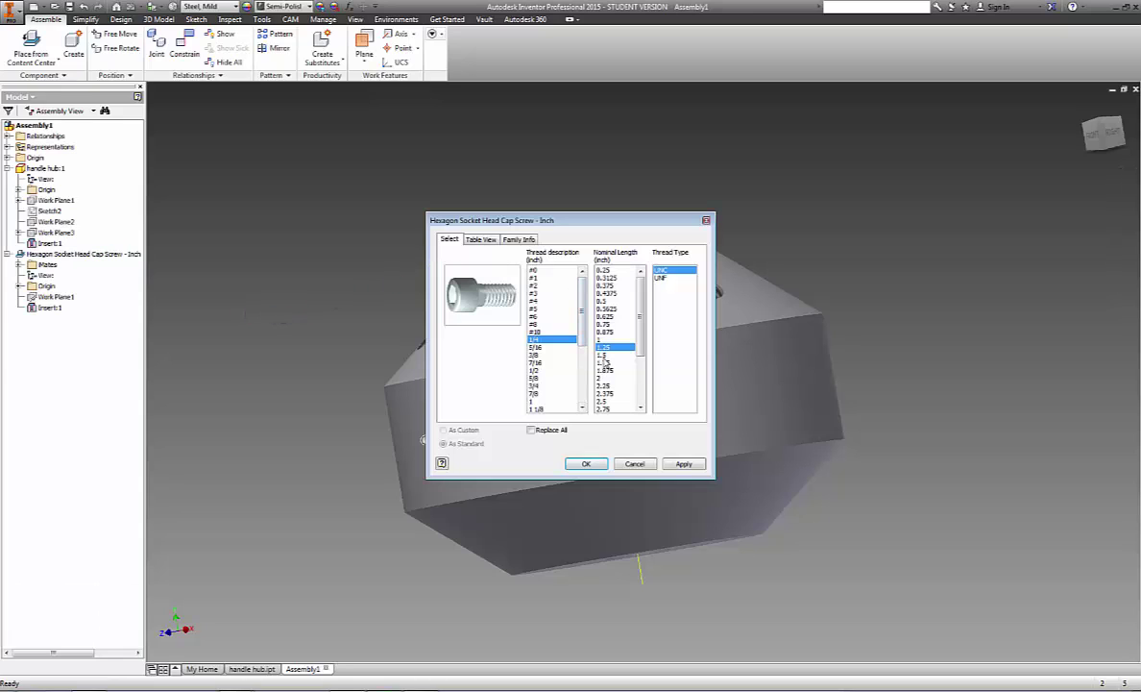
left_click(586, 464)
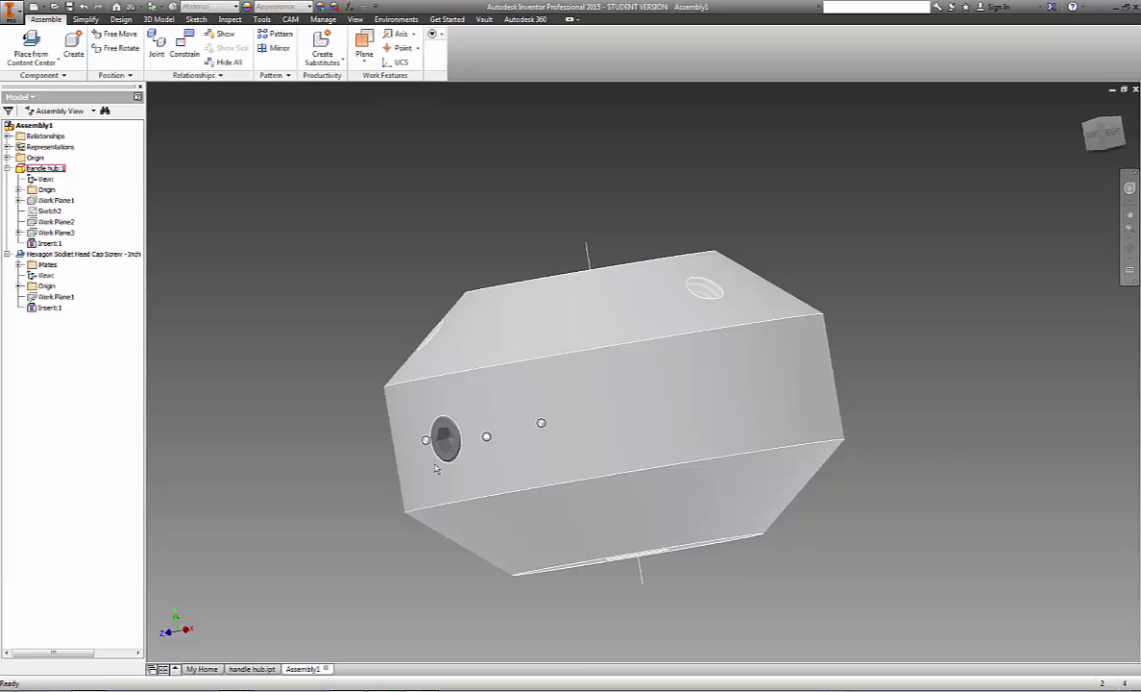
left_click(1104, 151)
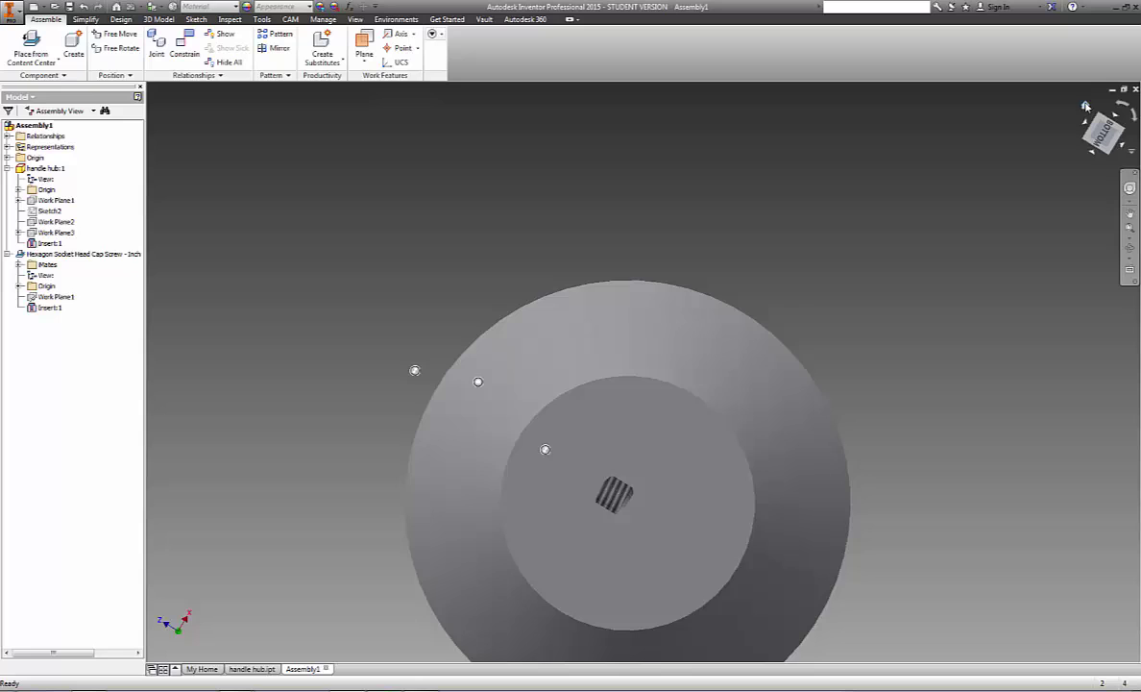
left_click(1085, 104)
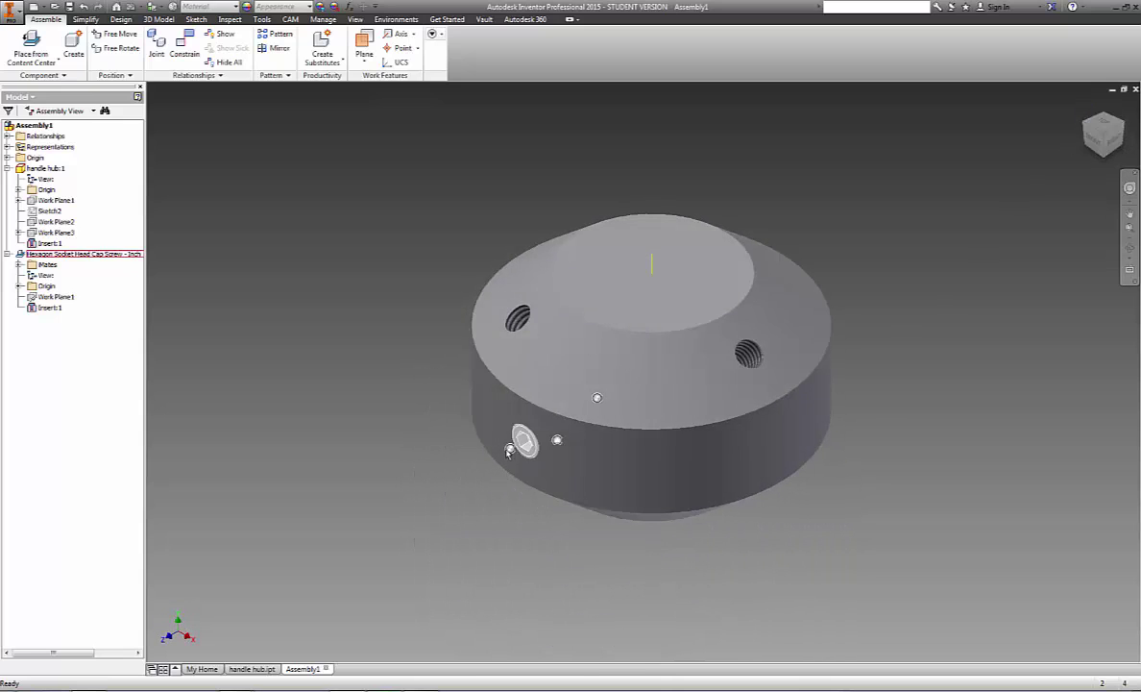